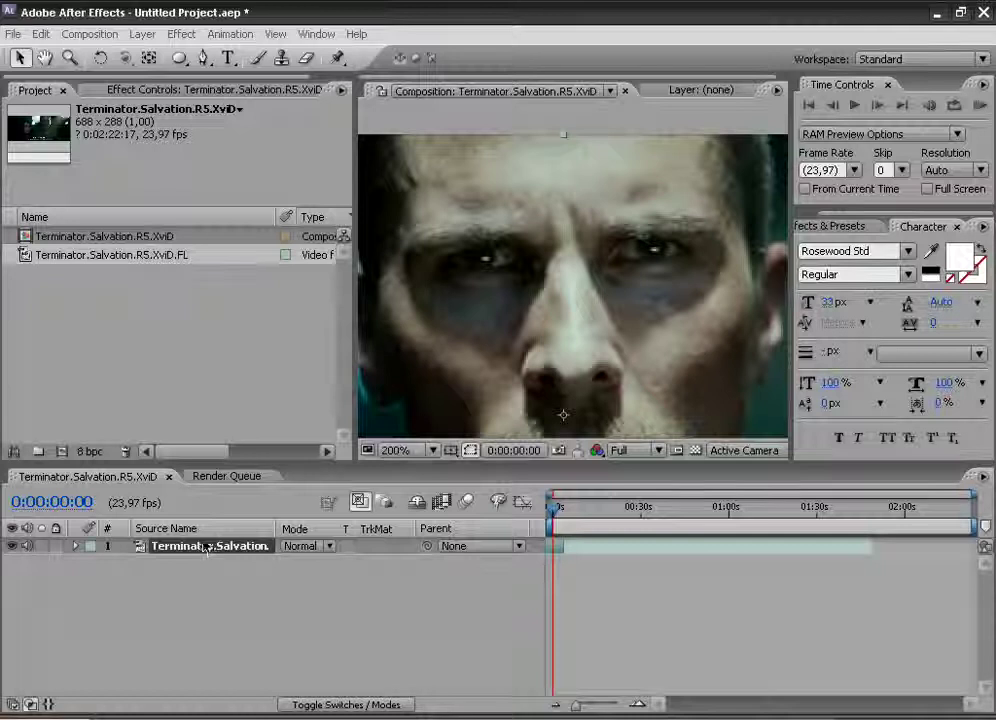
- Duplicate the footage layer and draw an elliptical mask around each iris on the top copy
{"action": "key", "text": "ctrl+d"}
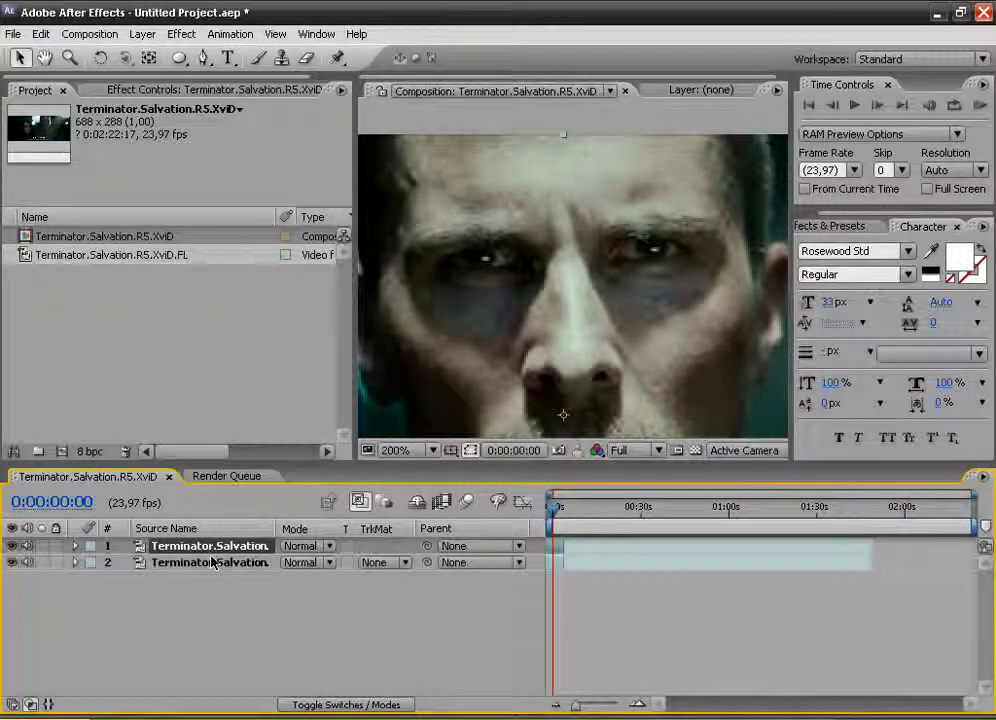
{"action": "left_click", "coordinate": [180, 60]}
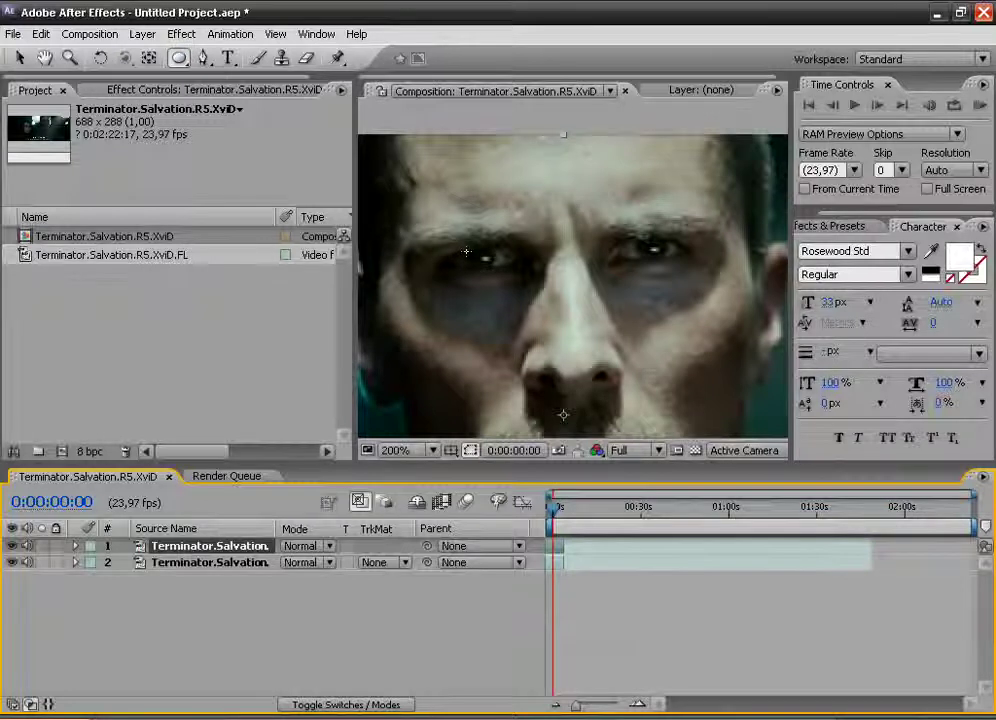
{"action": "left_click_drag", "start_coordinate": [465, 252], "coordinate": [491, 264]}
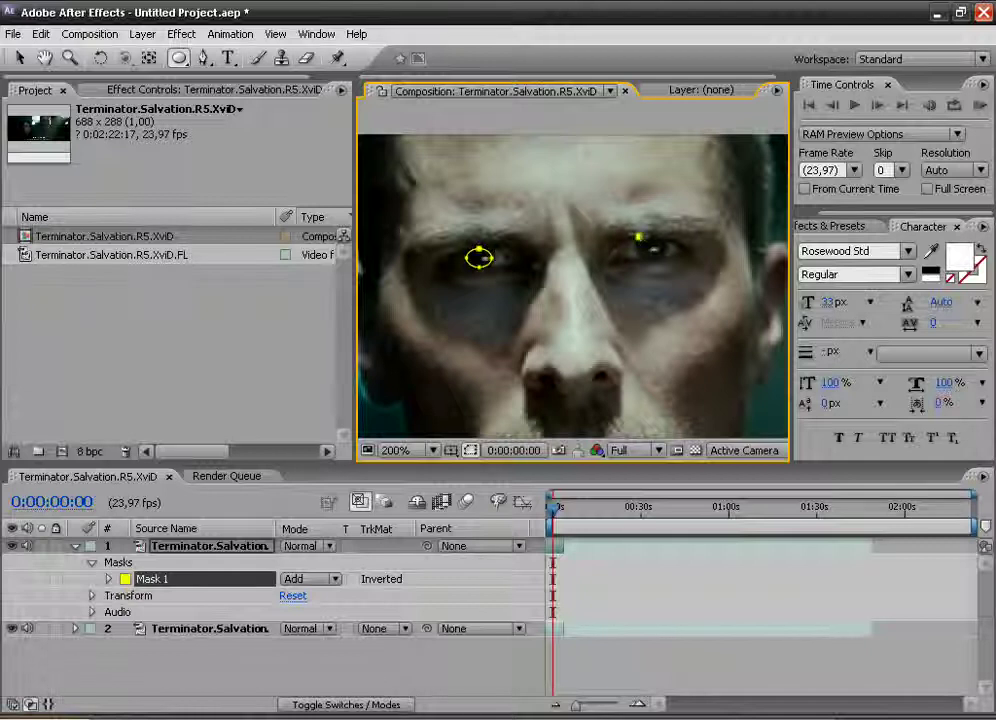
{"action": "left_click_drag", "start_coordinate": [638, 237], "coordinate": [666, 261]}
- Adjust the points of Mask 1 so its outline encloses the iris more fully
{"action": "left_click", "coordinate": [47, 61]}
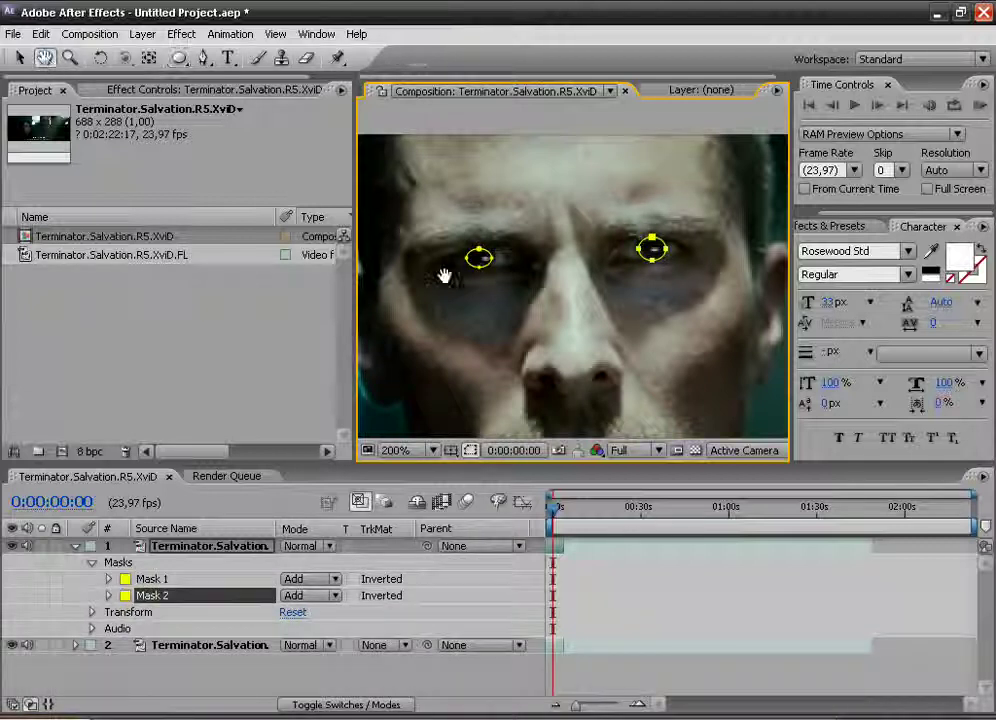
{"action": "left_click_drag", "start_coordinate": [452, 276], "coordinate": [550, 298]}
{"action": "scroll", "coordinate": [504, 287], "scroll_direction": "up", "scroll_amount": 1}
{"action": "left_click", "coordinate": [19, 58]}
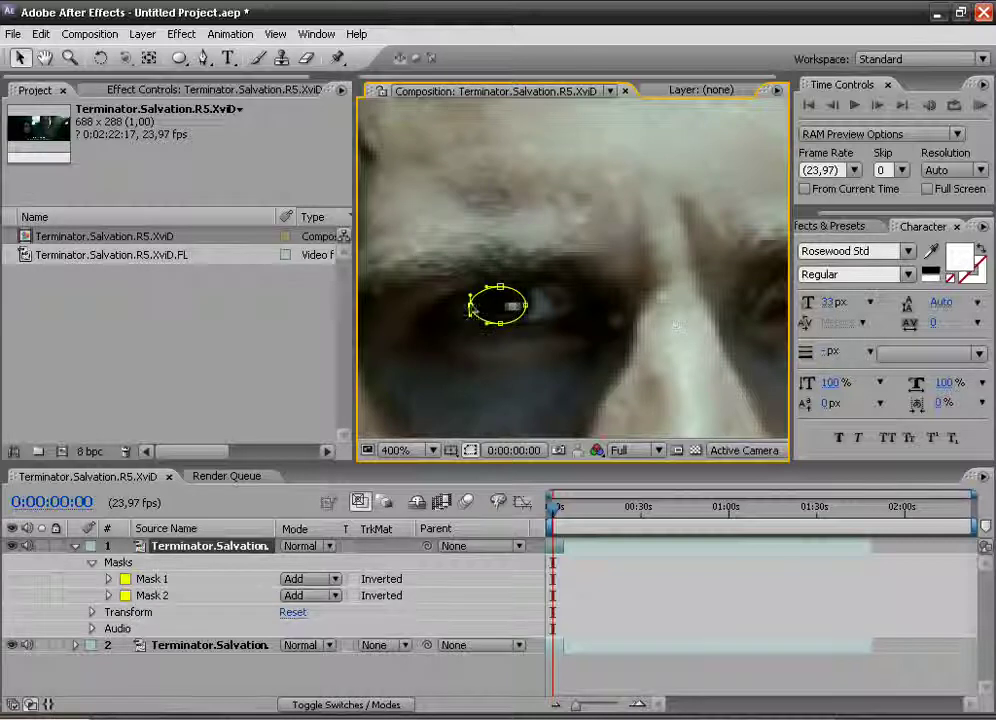
{"action": "left_click", "coordinate": [500, 330]}
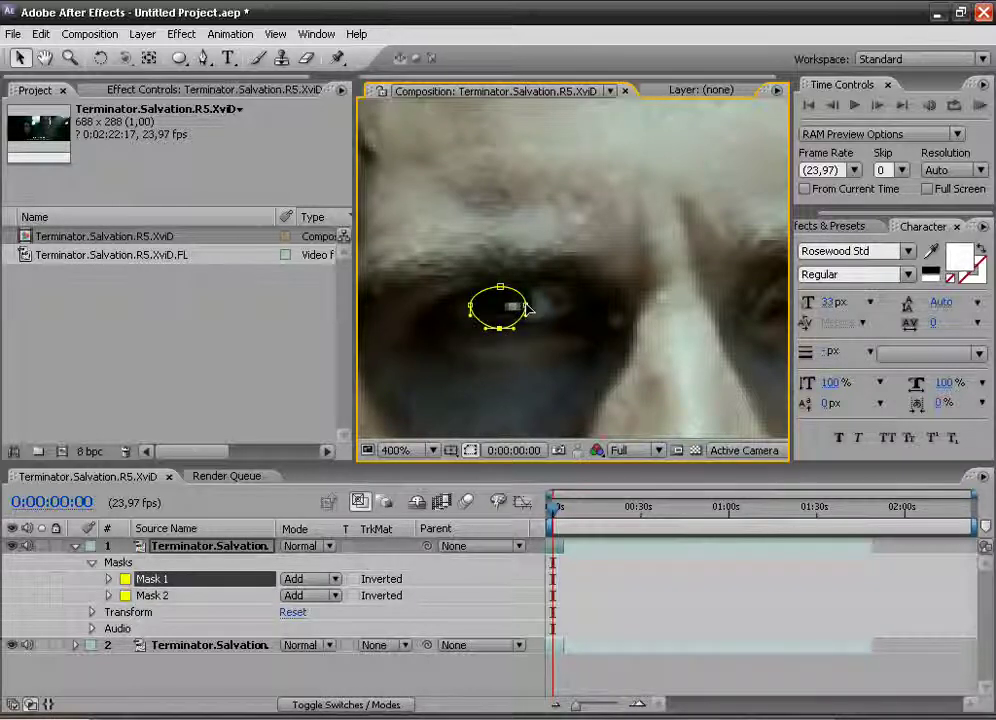
{"action": "left_click_drag", "start_coordinate": [525, 303], "coordinate": [503, 285]}
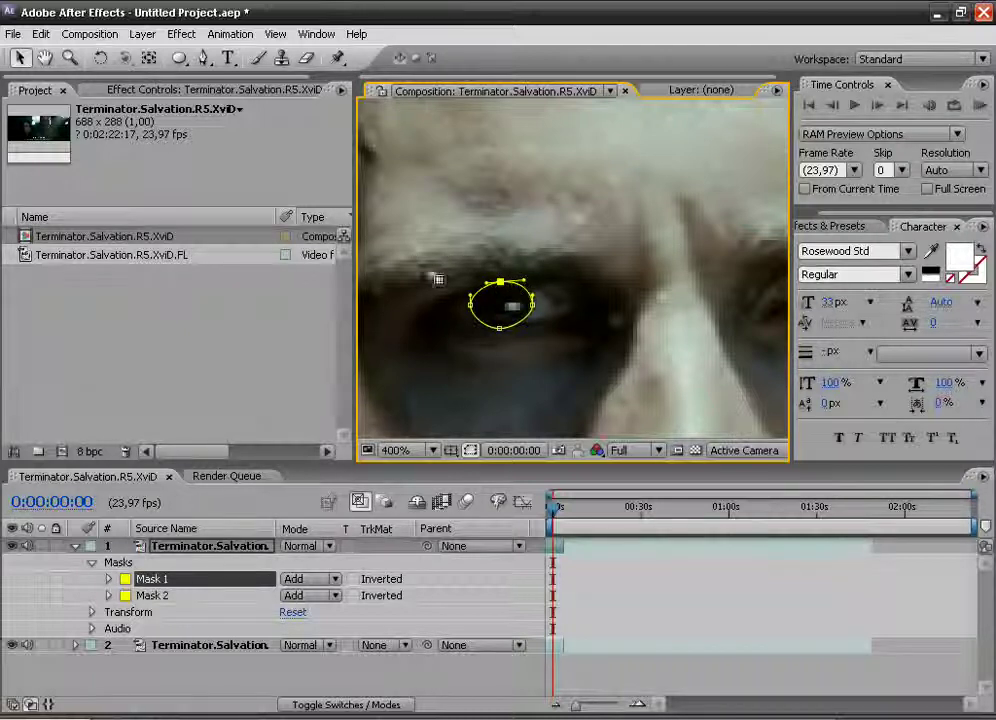
- Reshape Mask 2 around the other iris by moving its side point and widening the lower curve
{"action": "key", "text": "h"}
{"action": "left_click_drag", "start_coordinate": [583, 341], "coordinate": [324, 339]}
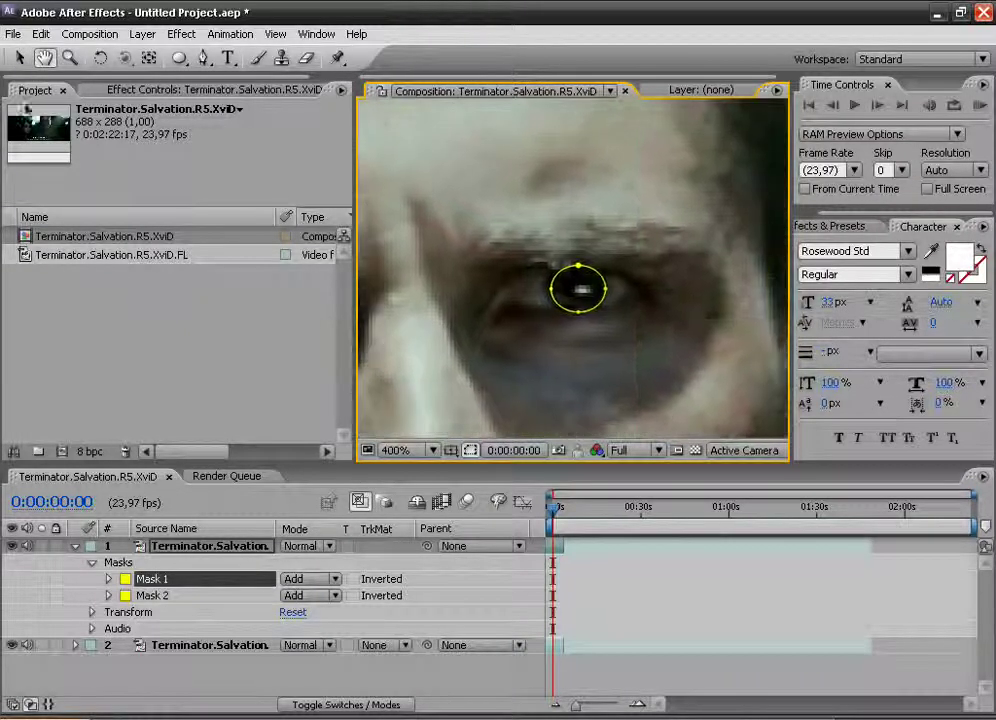
{"action": "left_click", "coordinate": [20, 58]}
{"action": "scroll", "coordinate": [525, 245], "scroll_direction": "up", "scroll_amount": 1}
{"action": "left_click", "coordinate": [530, 310]}
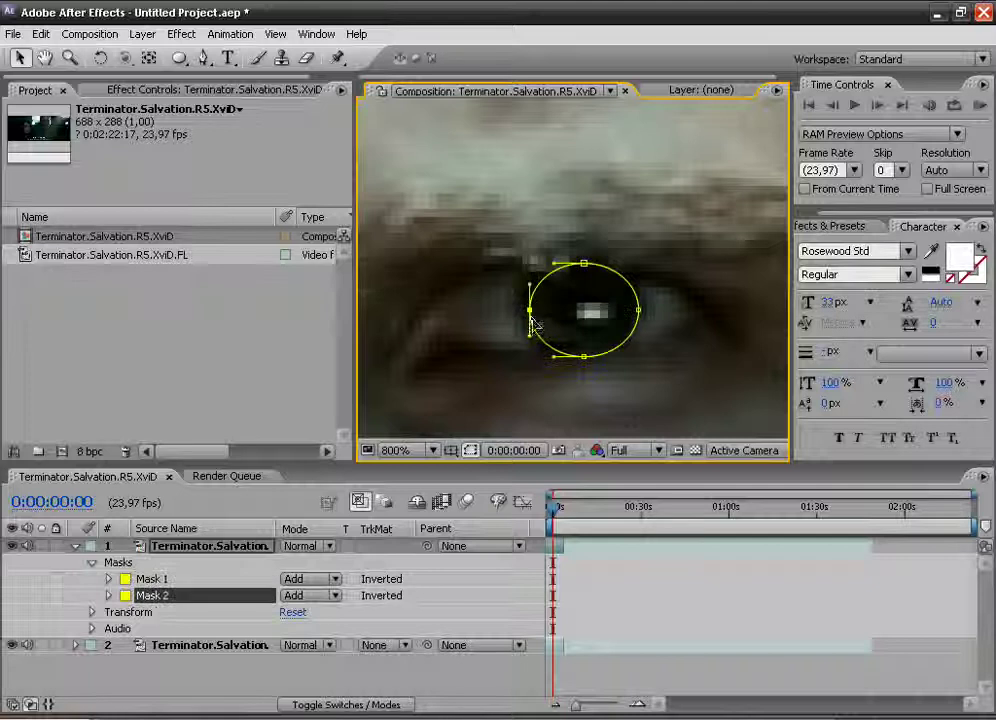
{"action": "left_click_drag", "start_coordinate": [529, 309], "coordinate": [523, 308]}
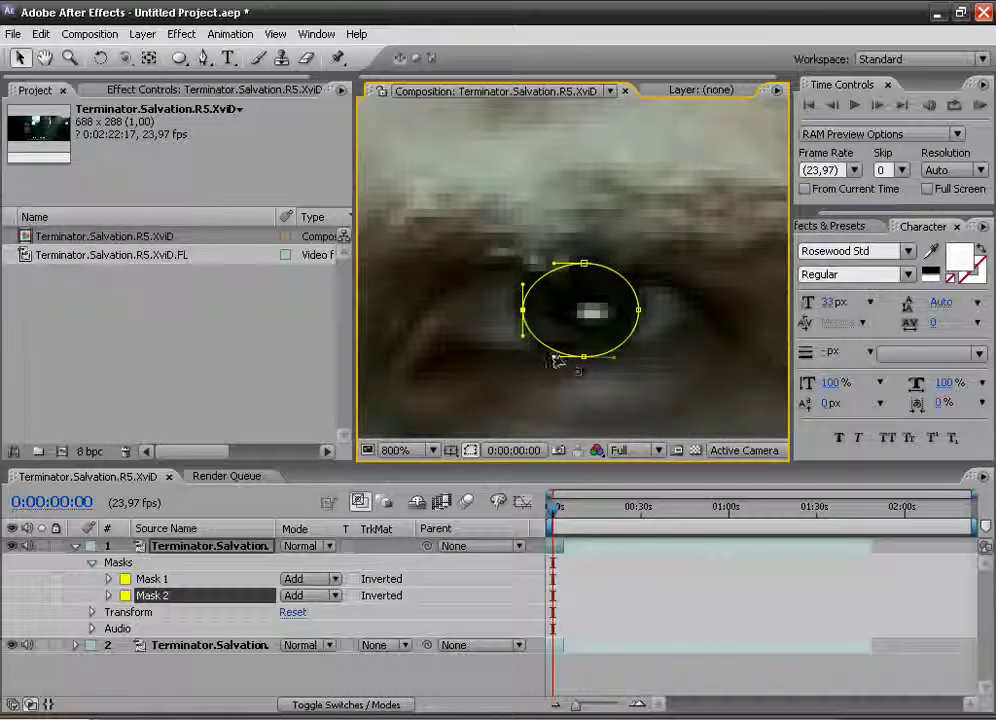
{"action": "left_click_drag", "start_coordinate": [554, 356], "coordinate": [539, 355]}
{"action": "left_click_drag", "start_coordinate": [601, 358], "coordinate": [625, 357]}
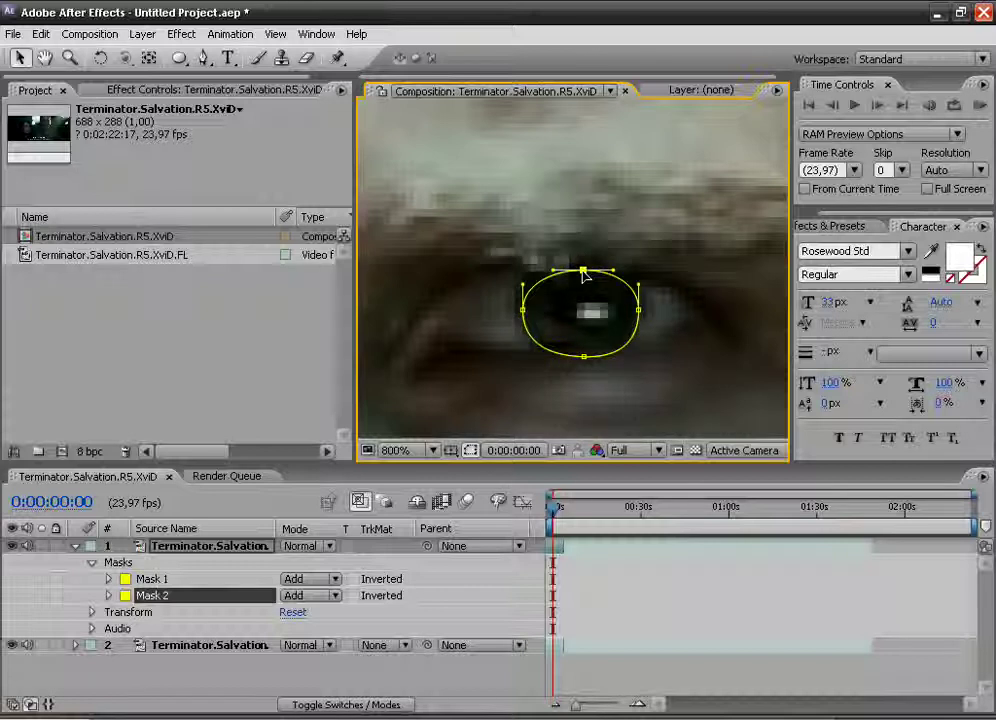
- Apply the Hue/Saturation effect to the masked top layer and enable Colorize
{"action": "key", "text": "comma"}
{"action": "key", "text": "comma"}
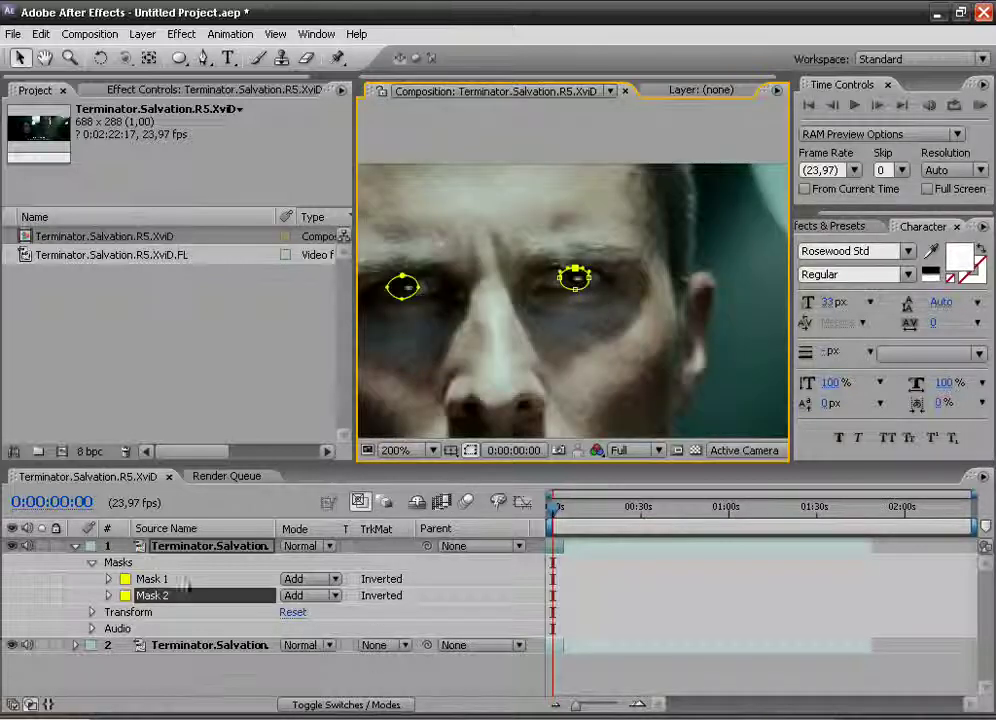
{"action": "right_click", "coordinate": [196, 547]}
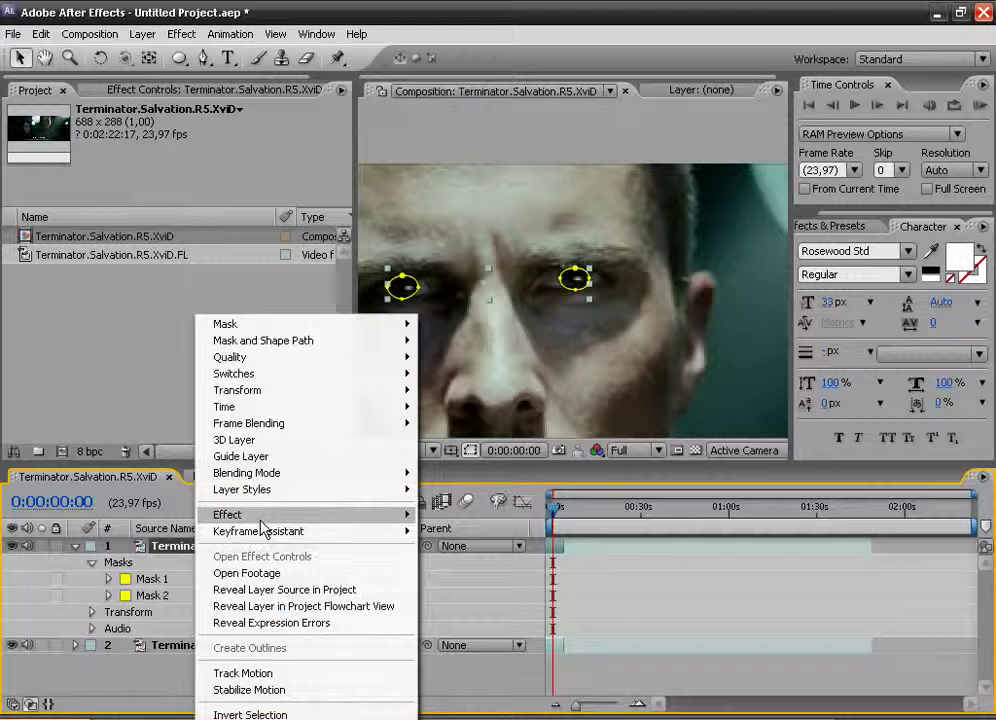
{"action": "mouse_move", "coordinate": [294, 522]}
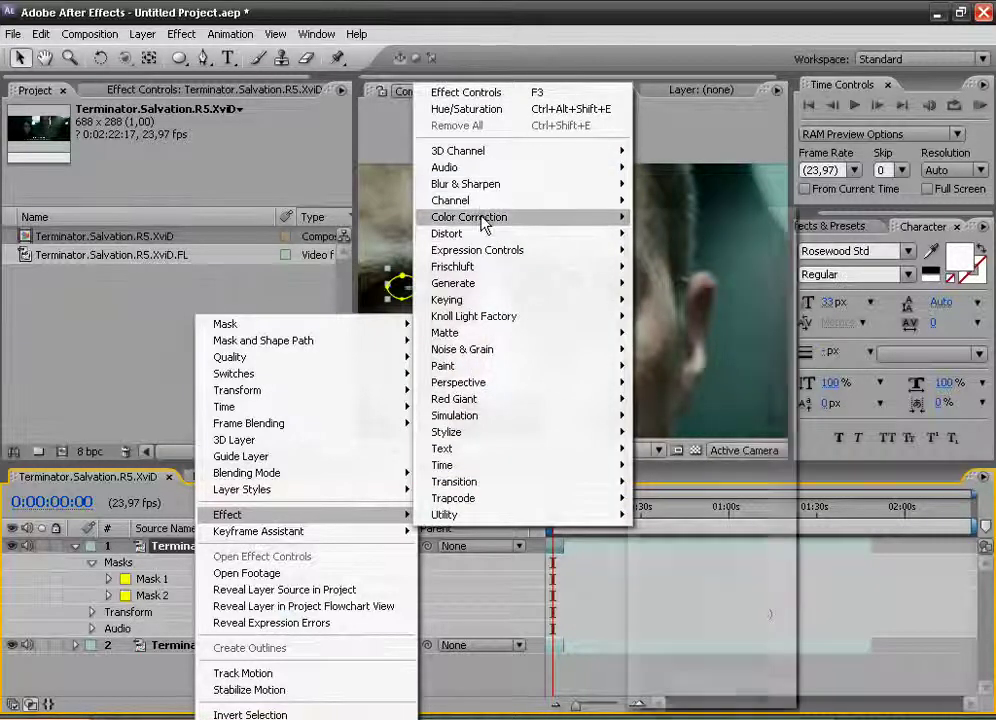
{"action": "mouse_move", "coordinate": [500, 217]}
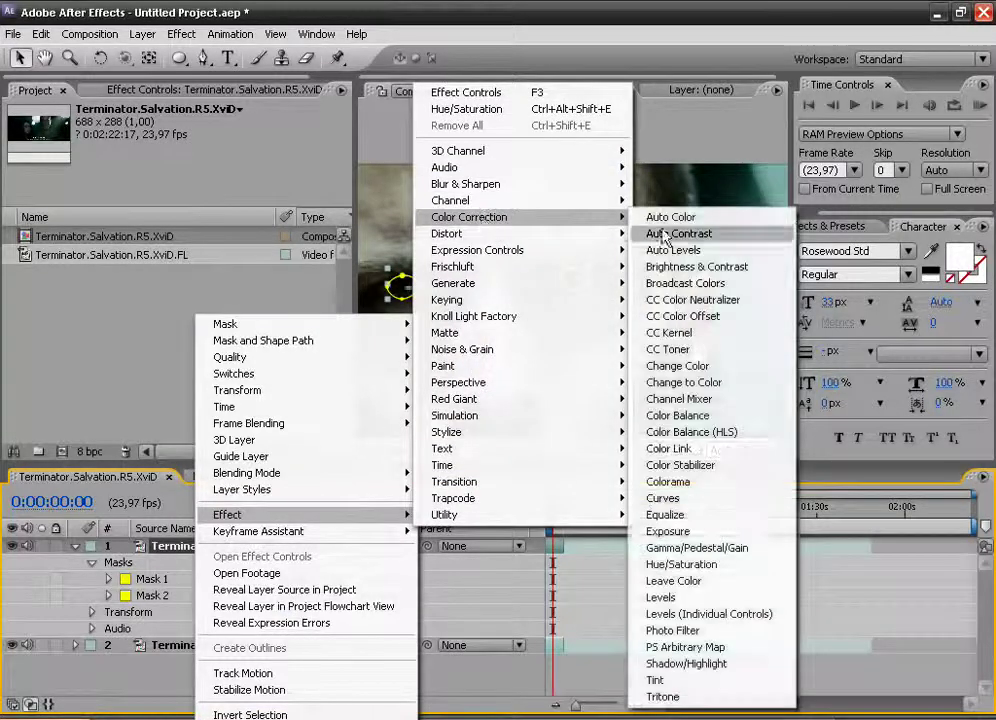
{"action": "left_click", "coordinate": [665, 564]}
{"action": "left_click", "coordinate": [170, 378]}
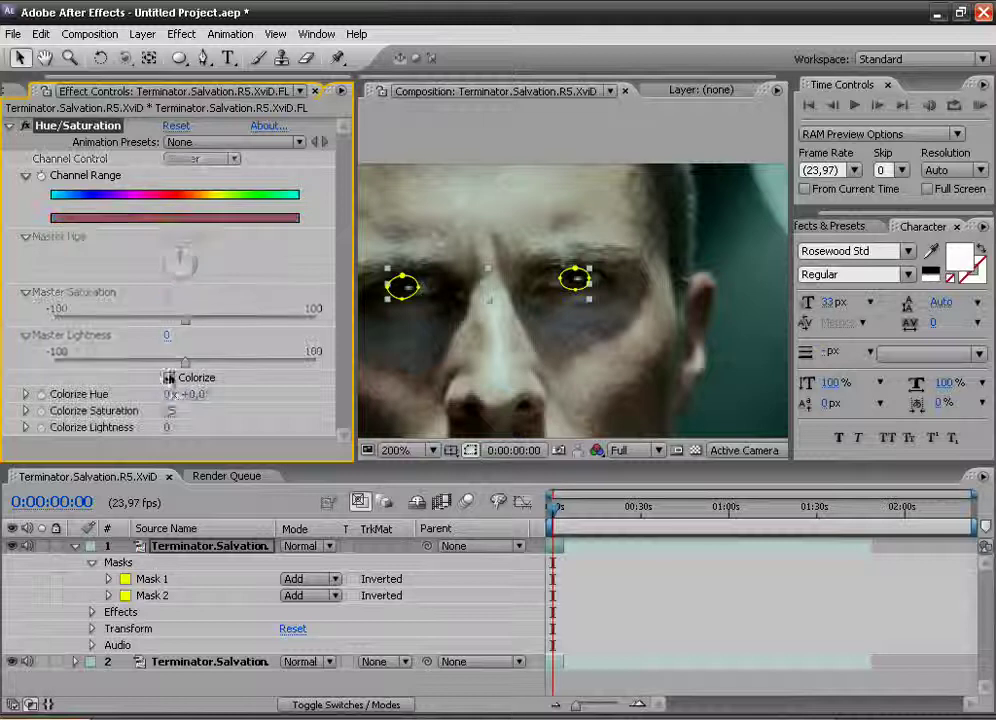
- Set Colorize Saturation to 100 and Colorize Hue to 221° to turn the irises blue
{"action": "left_click", "coordinate": [170, 413]}
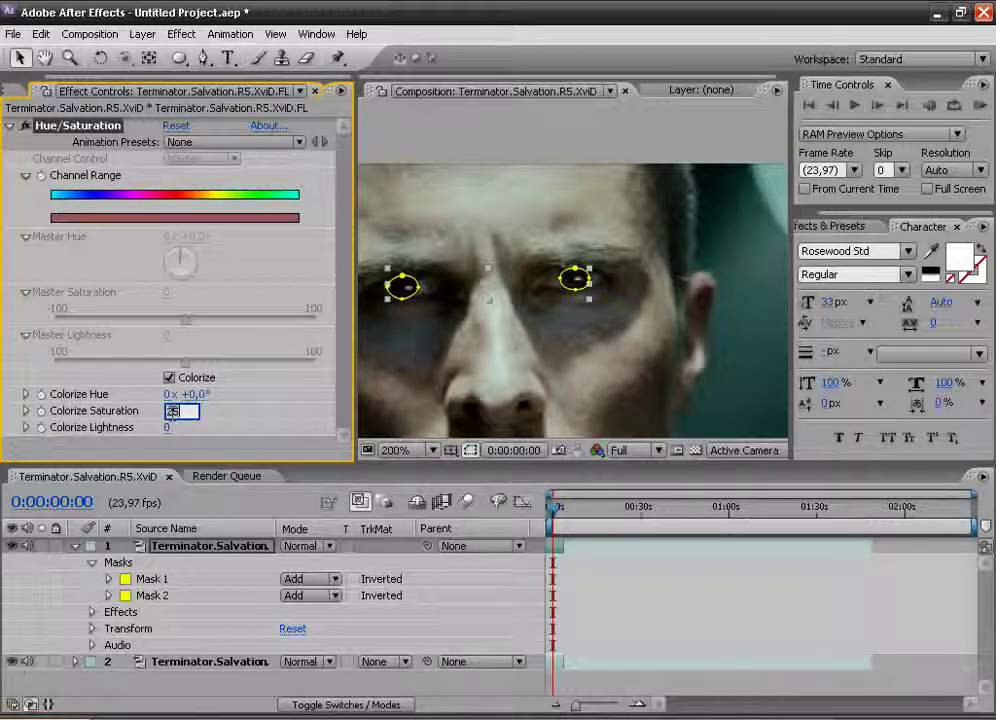
{"action": "type", "text": "1"}
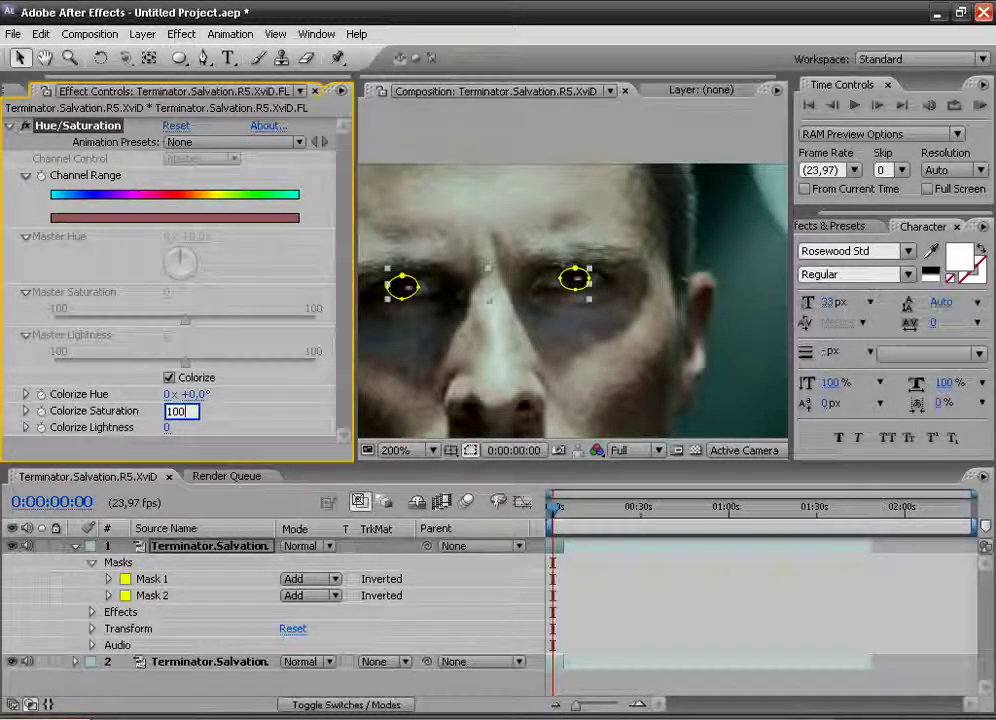
{"action": "type", "text": "00"}
{"action": "key", "text": "Return"}
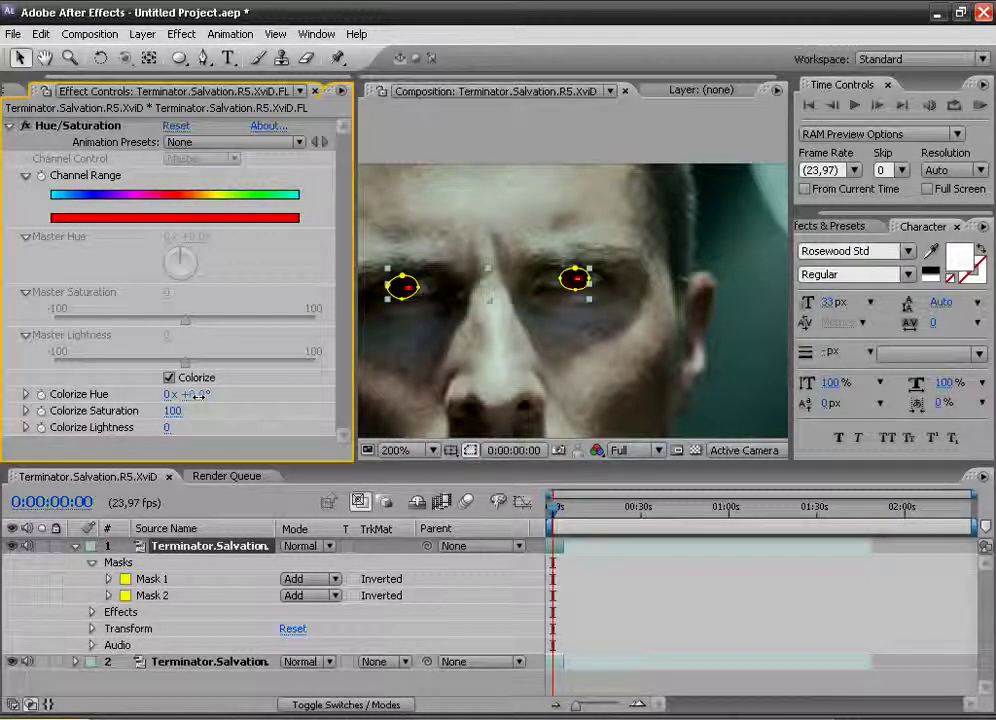
{"action": "left_click_drag", "start_coordinate": [197, 400], "coordinate": [420, 404]}
{"action": "left_click", "coordinate": [474, 683]}
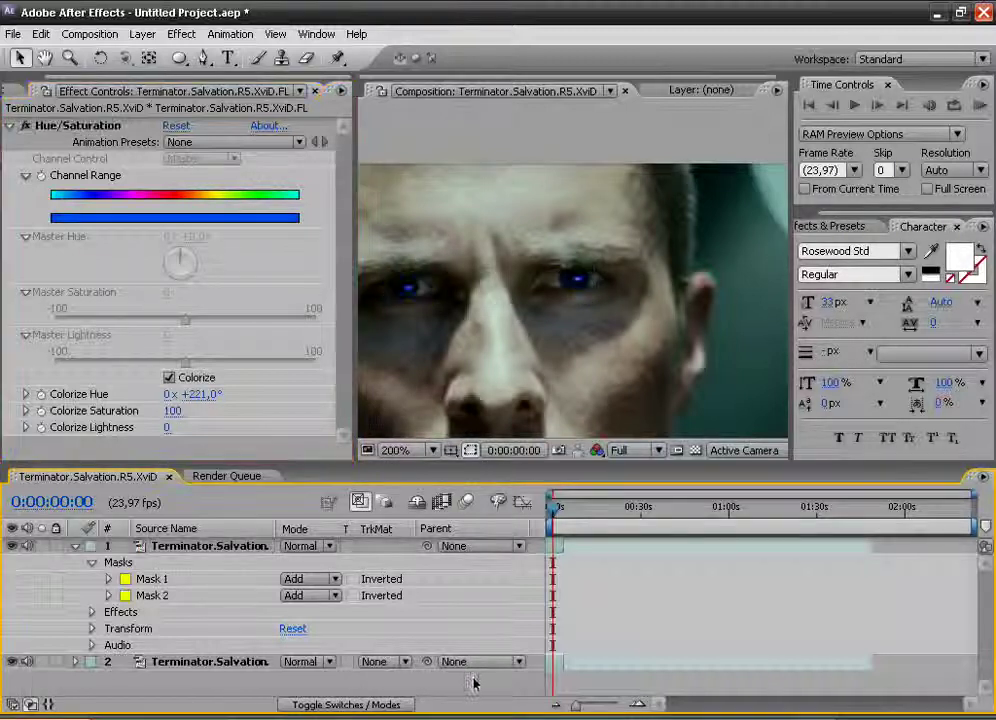
- Select Mask 1 and Mask 2 together and start keyframing their Mask Path at 0:00:00:00
{"action": "scroll", "coordinate": [420, 303], "scroll_direction": "down", "scroll_amount": 1}
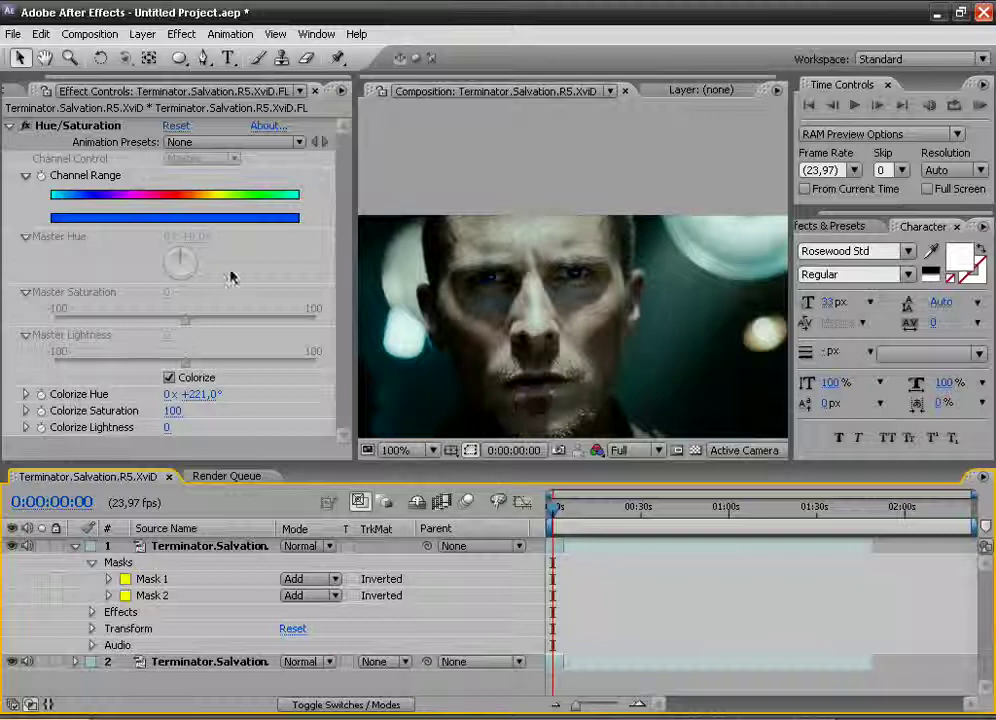
{"action": "key", "text": "h"}
{"action": "scroll", "coordinate": [474, 309], "scroll_direction": "up", "scroll_amount": 1}
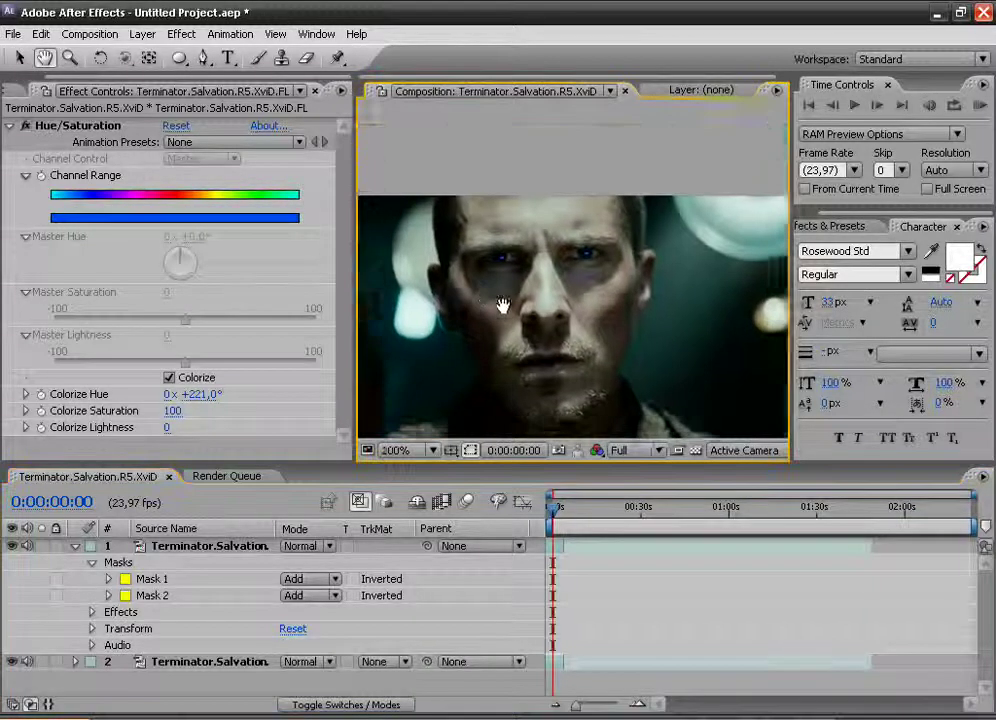
{"action": "left_click_drag", "start_coordinate": [498, 291], "coordinate": [556, 302]}
{"action": "left_click", "coordinate": [21, 58]}
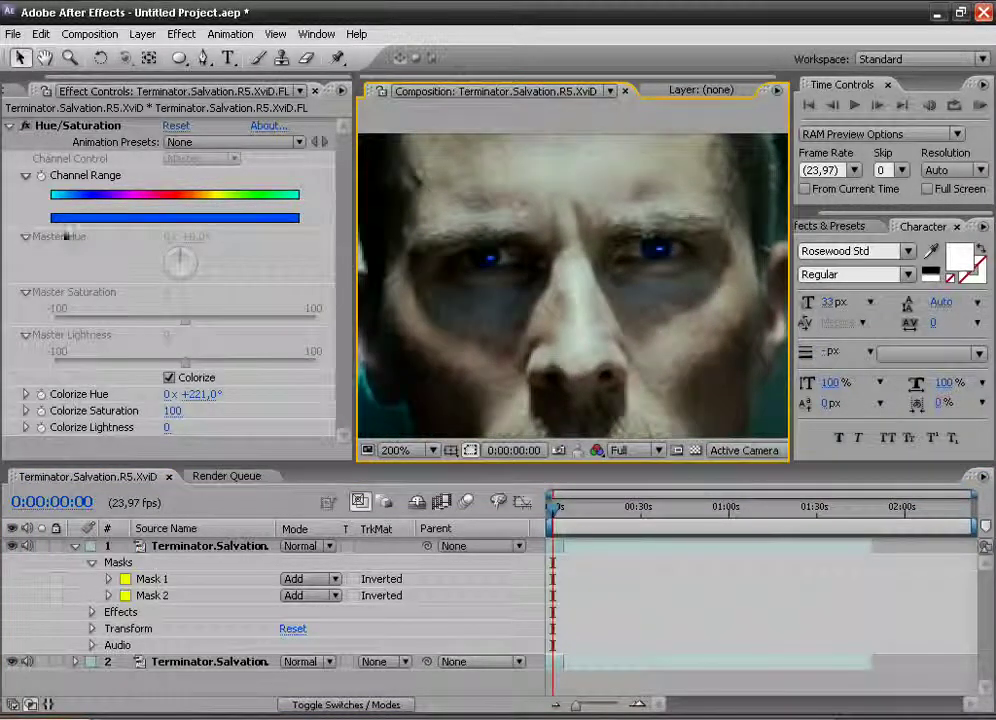
{"action": "left_click", "coordinate": [150, 579]}
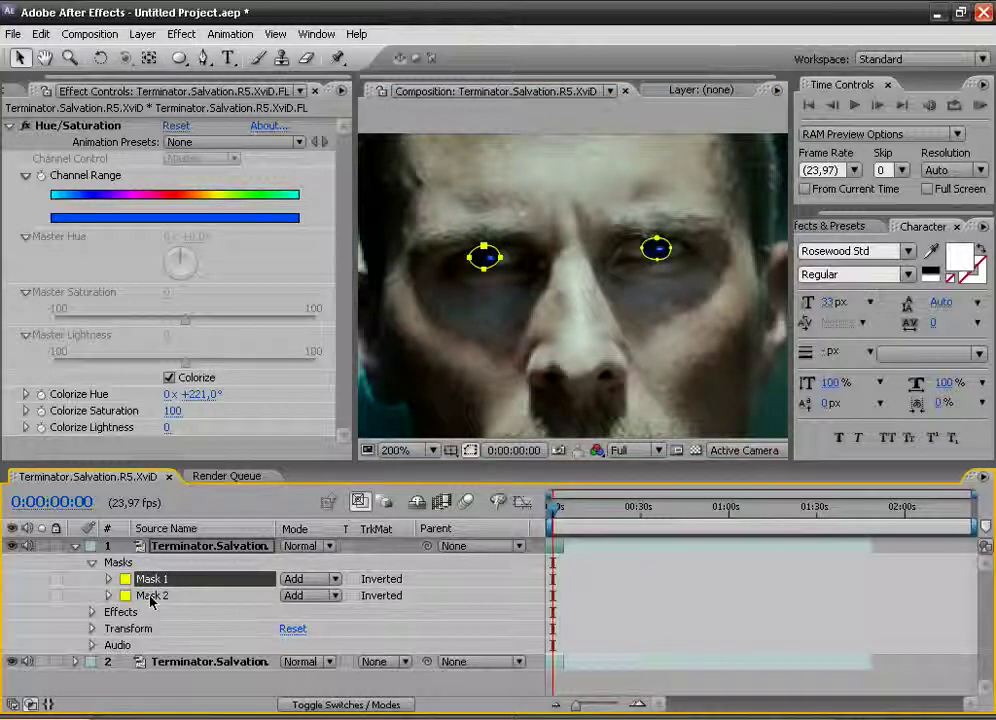
{"action": "left_click", "coordinate": [150, 596], "text": "shift"}
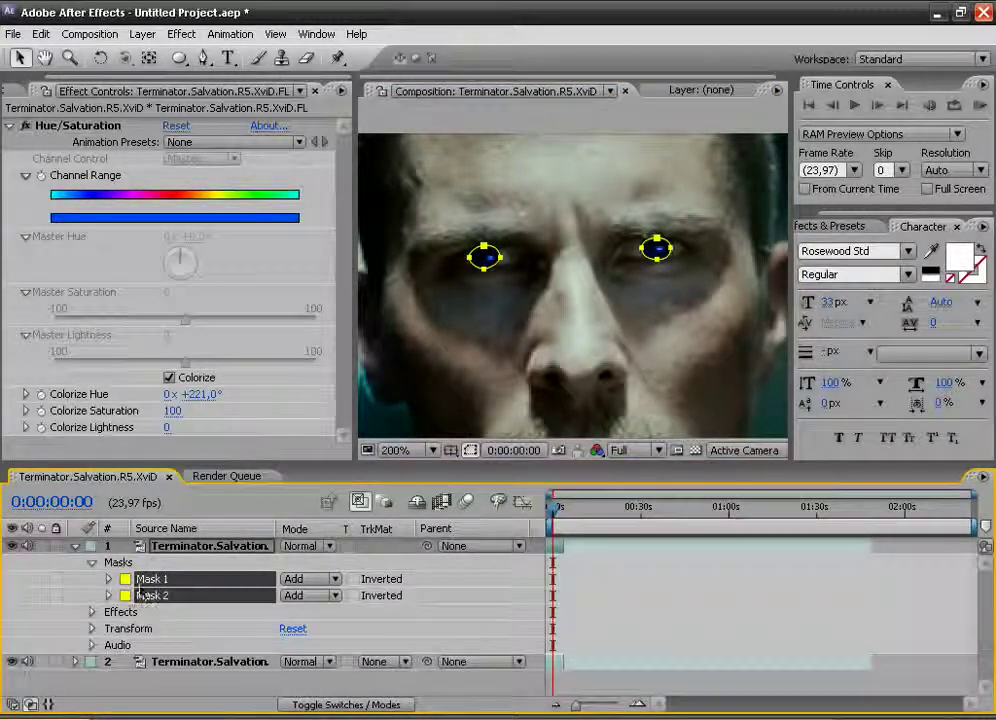
{"action": "key", "text": "m"}
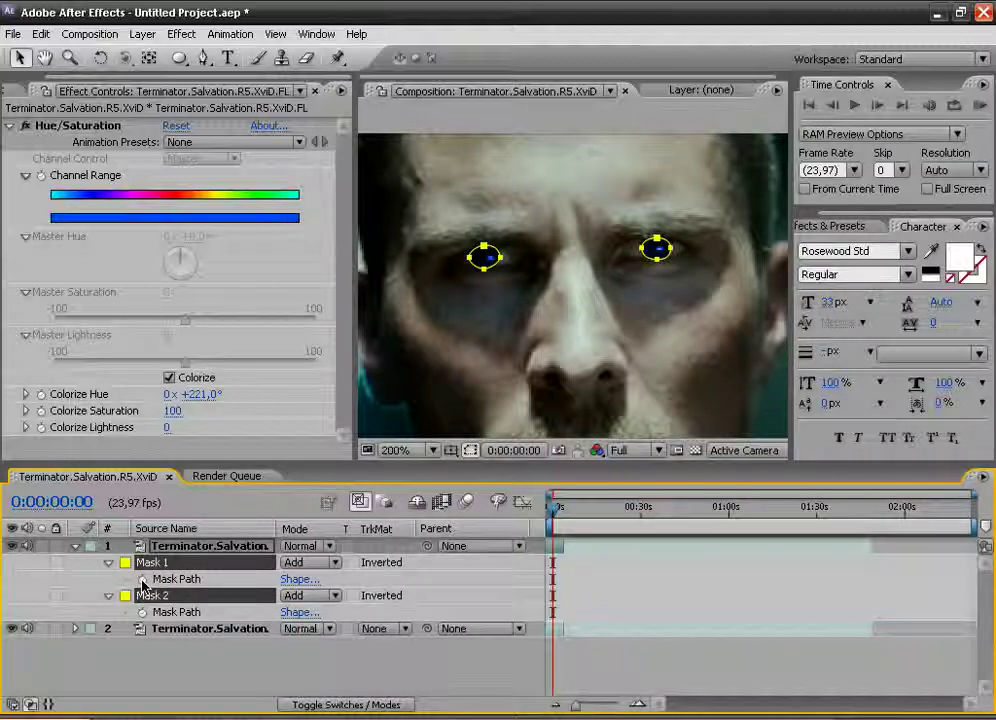
{"action": "left_click", "coordinate": [142, 580]}
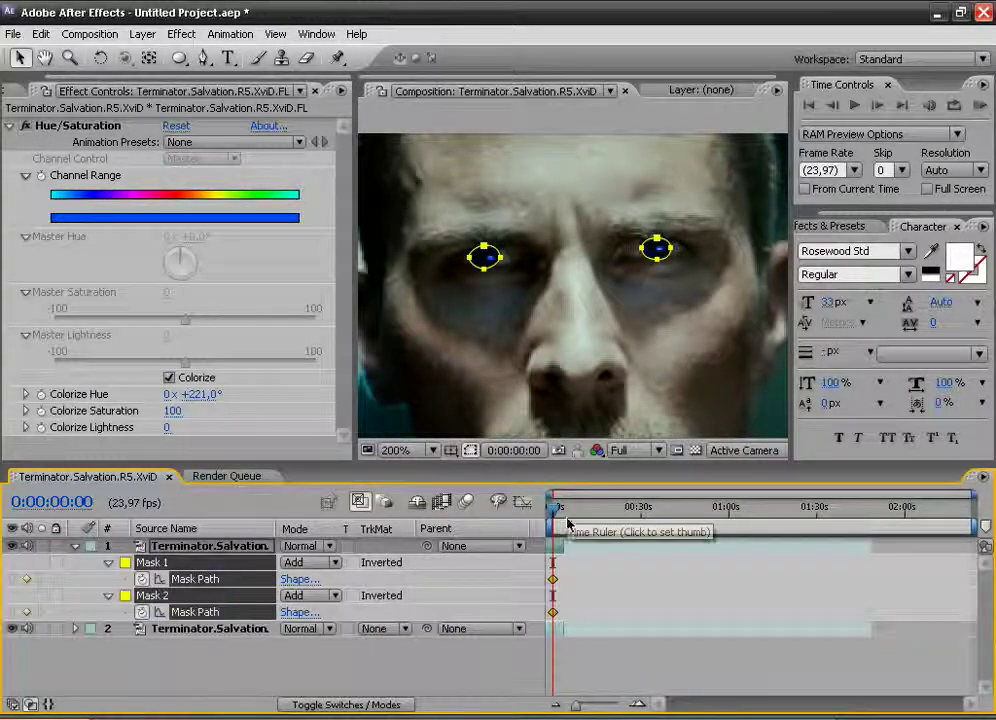
- Check the position of the masks against the eyes at 0:00:01:16 and return to the first frame
{"action": "mouse_move", "coordinate": [555, 512]}
{"action": "left_mouse_down"}
{"action": "mouse_move", "coordinate": [574, 514]}
{"action": "mouse_move", "coordinate": [560, 514]}
{"action": "left_mouse_up"}
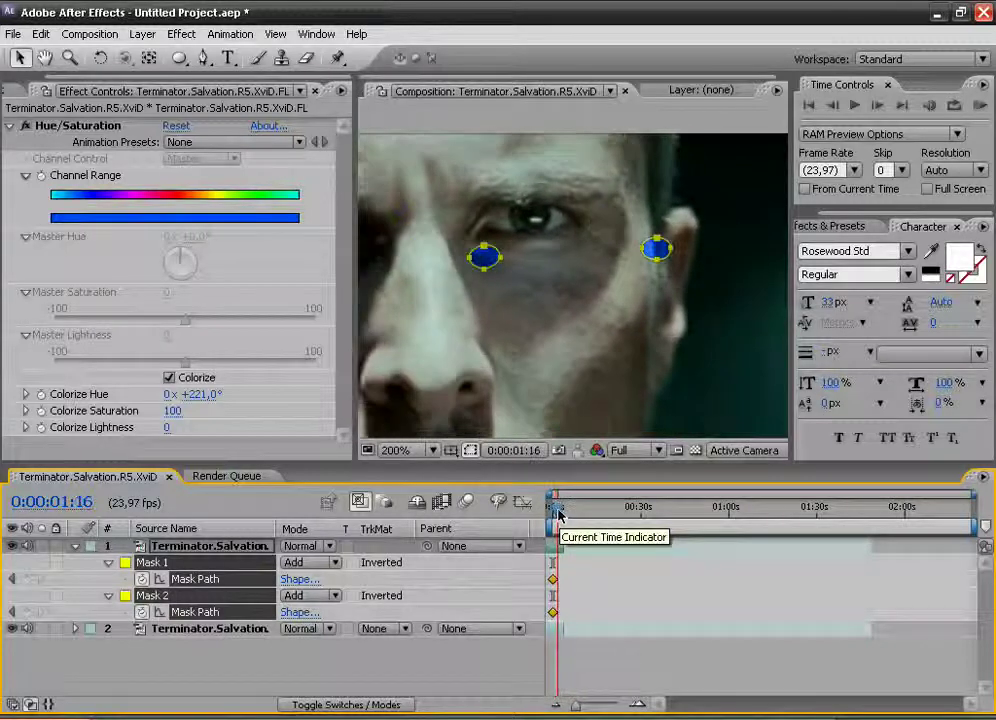
{"action": "left_click", "coordinate": [647, 255]}
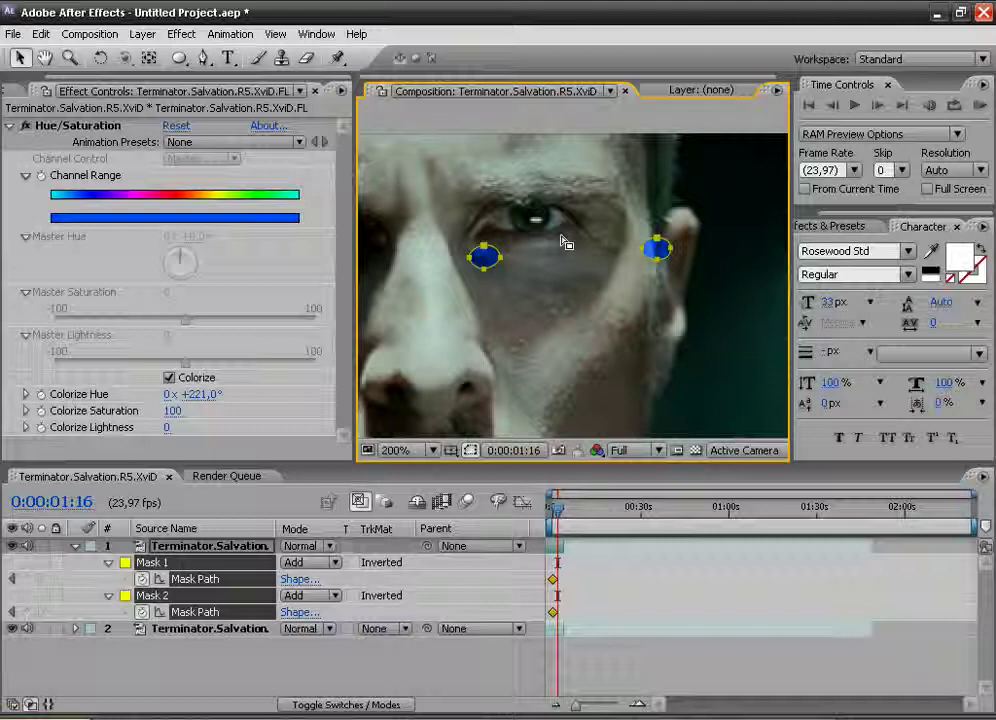
{"action": "key", "text": "h"}
{"action": "left_click_drag", "start_coordinate": [447, 267], "coordinate": [567, 278]}
{"action": "left_click", "coordinate": [18, 59]}
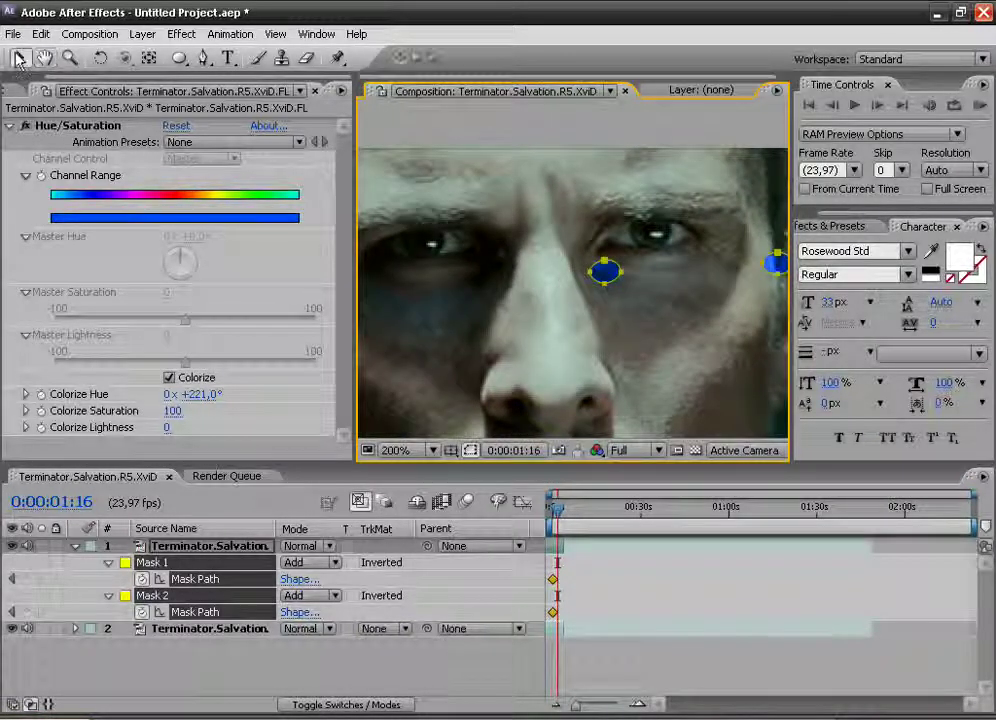
{"action": "left_click", "coordinate": [809, 106]}
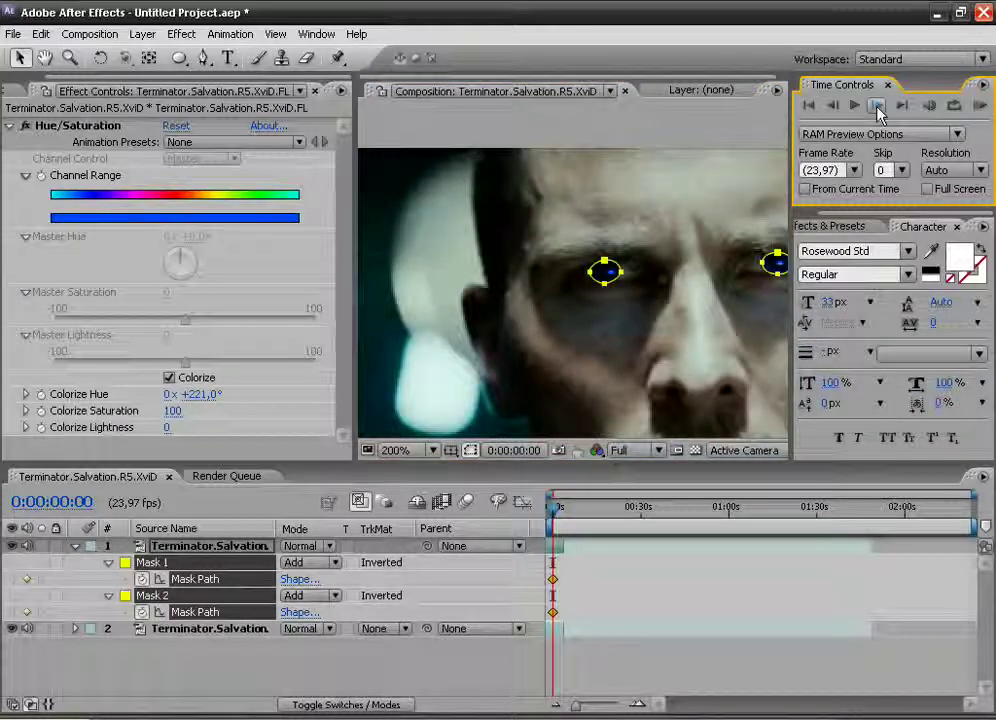
- Advance one frame to 0:00:00:01 and reposition the selected masks, using the Mask 1 iris as reference
{"action": "left_click", "coordinate": [878, 108]}
{"action": "left_click", "coordinate": [45, 57]}
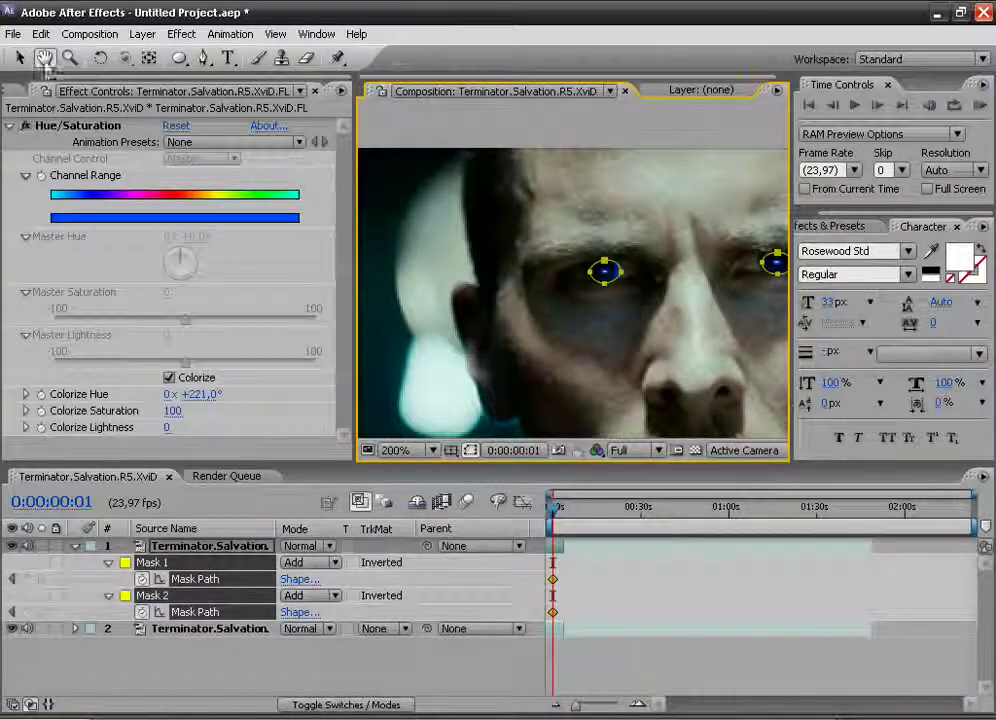
{"action": "left_click_drag", "start_coordinate": [615, 318], "coordinate": [553, 336]}
{"action": "scroll", "coordinate": [577, 316], "scroll_direction": "up", "scroll_amount": 1}
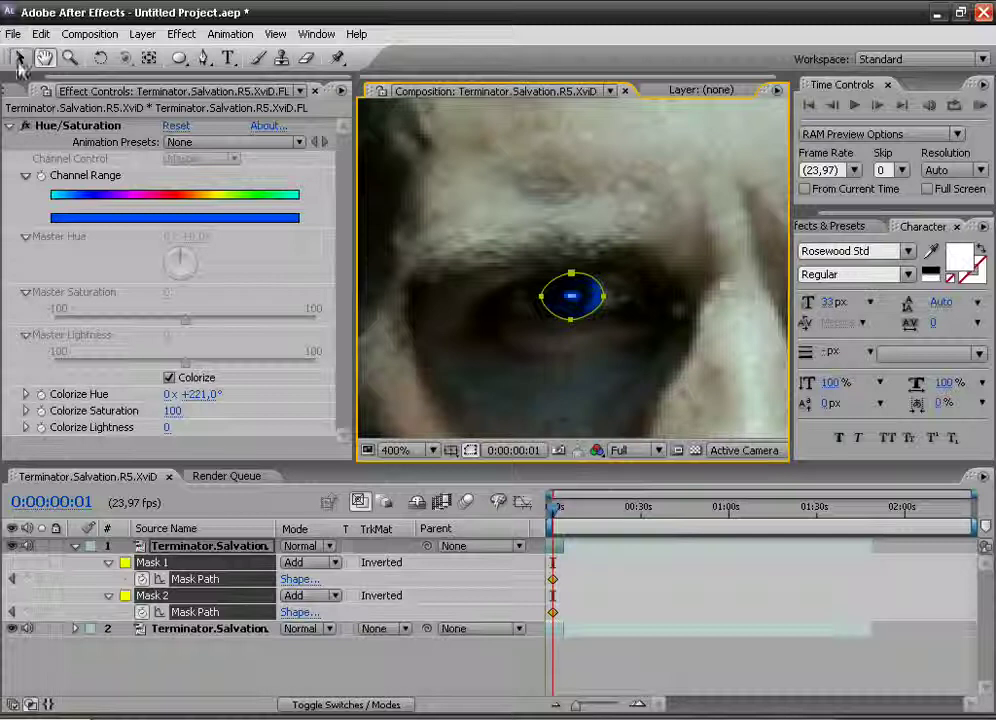
{"action": "left_click", "coordinate": [18, 58]}
{"action": "left_click_drag", "start_coordinate": [549, 292], "coordinate": [525, 301]}
{"action": "left_click", "coordinate": [562, 321]}
{"action": "left_click", "coordinate": [573, 312]}
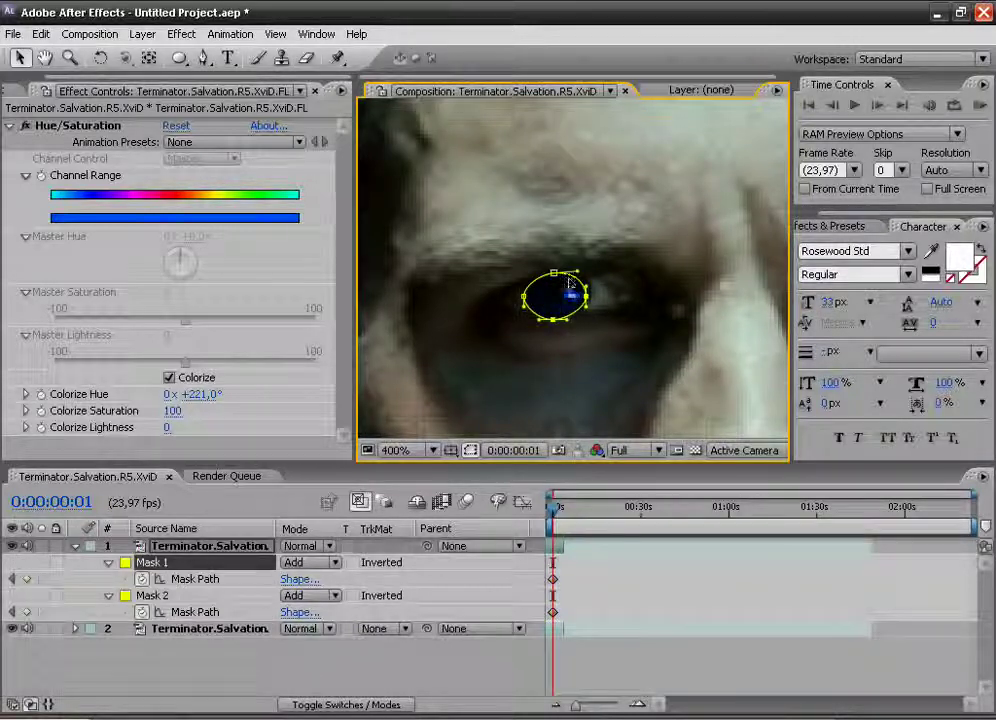
{"action": "left_click", "coordinate": [555, 274]}
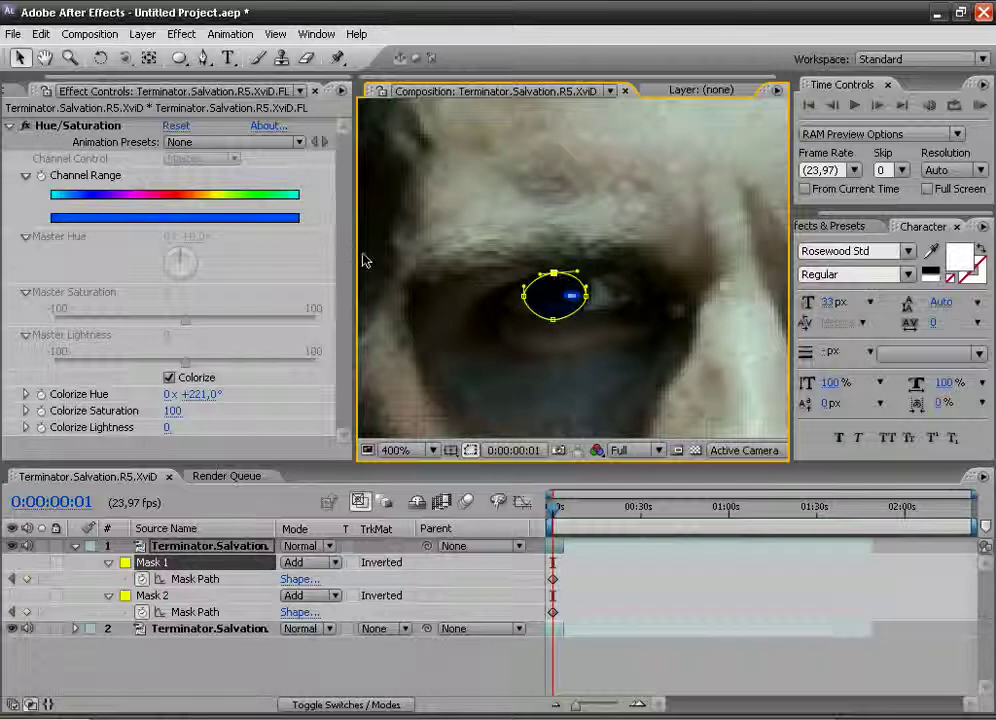
- Reshape Mask 2 at 0:00:00:01 by moving its individual points until the outline fits that eye's iris
{"action": "left_click", "coordinate": [46, 58]}
{"action": "left_click_drag", "start_coordinate": [608, 220], "coordinate": [327, 231]}
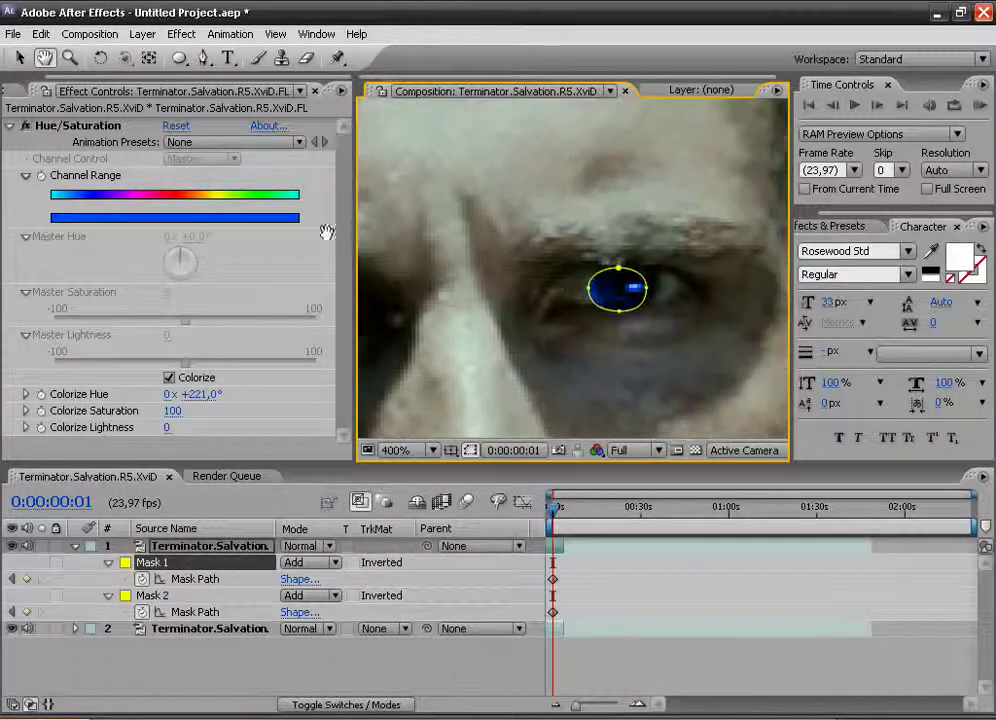
{"action": "left_click", "coordinate": [20, 58]}
{"action": "left_click", "coordinate": [622, 300]}
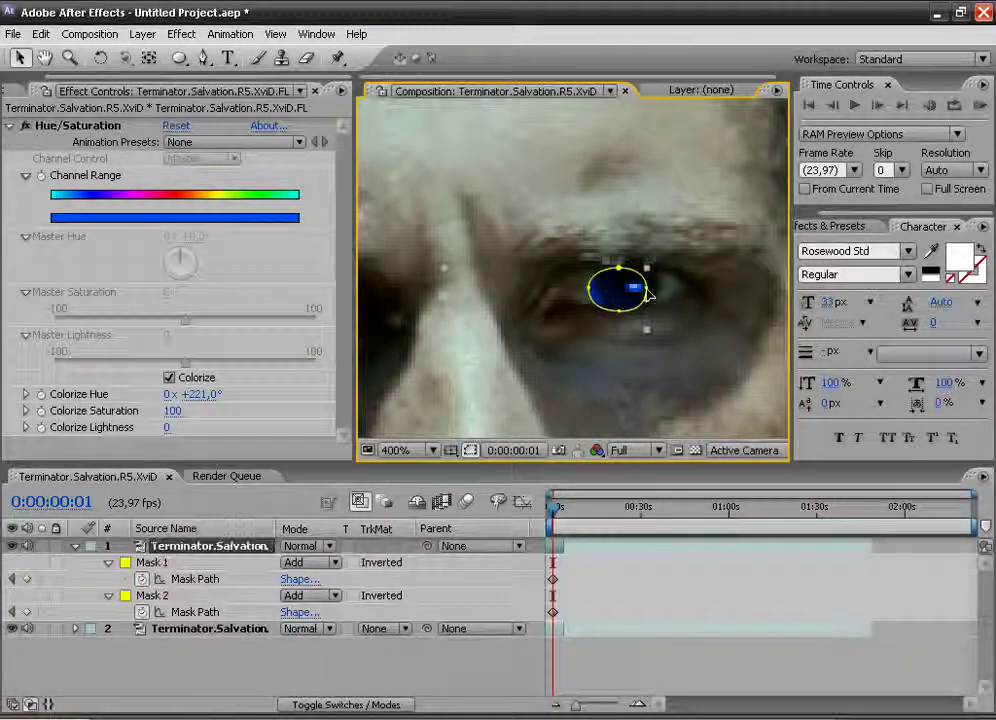
{"action": "left_click_drag", "start_coordinate": [646, 288], "coordinate": [655, 289]}
{"action": "left_click", "coordinate": [655, 290]}
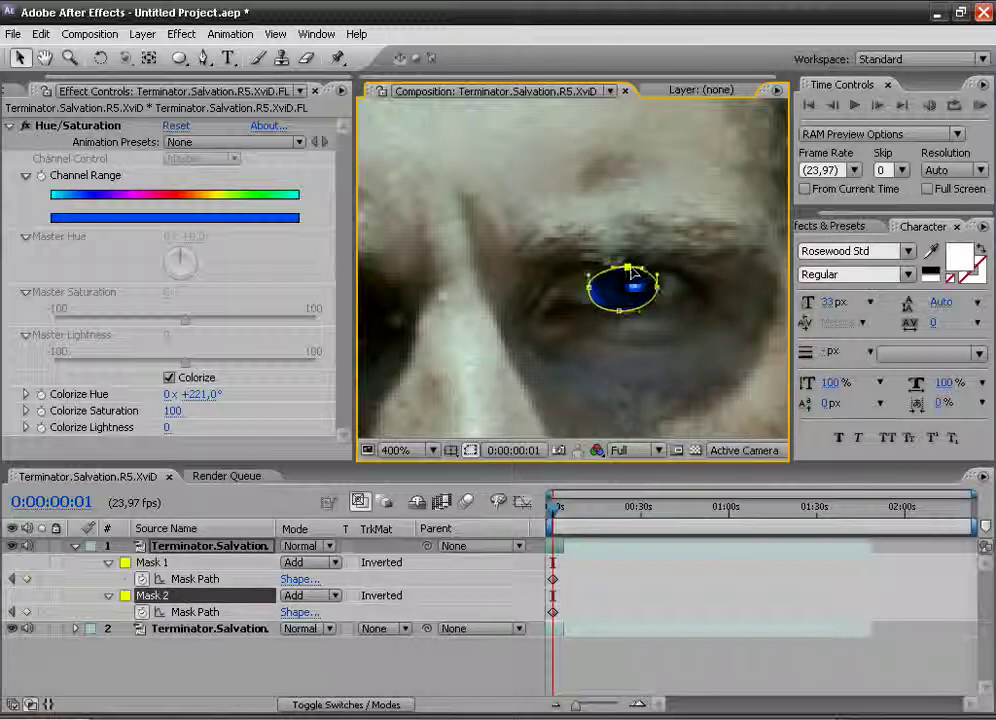
{"action": "left_click_drag", "start_coordinate": [592, 289], "coordinate": [602, 291]}
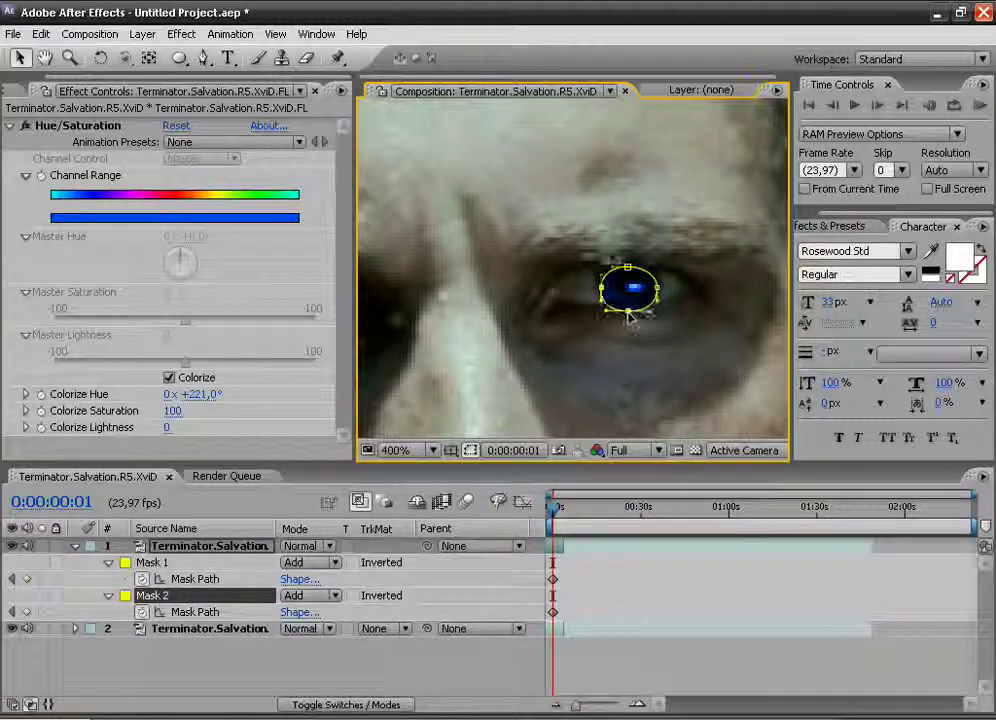
{"action": "left_click", "coordinate": [493, 660]}
{"action": "key", "text": "comma"}
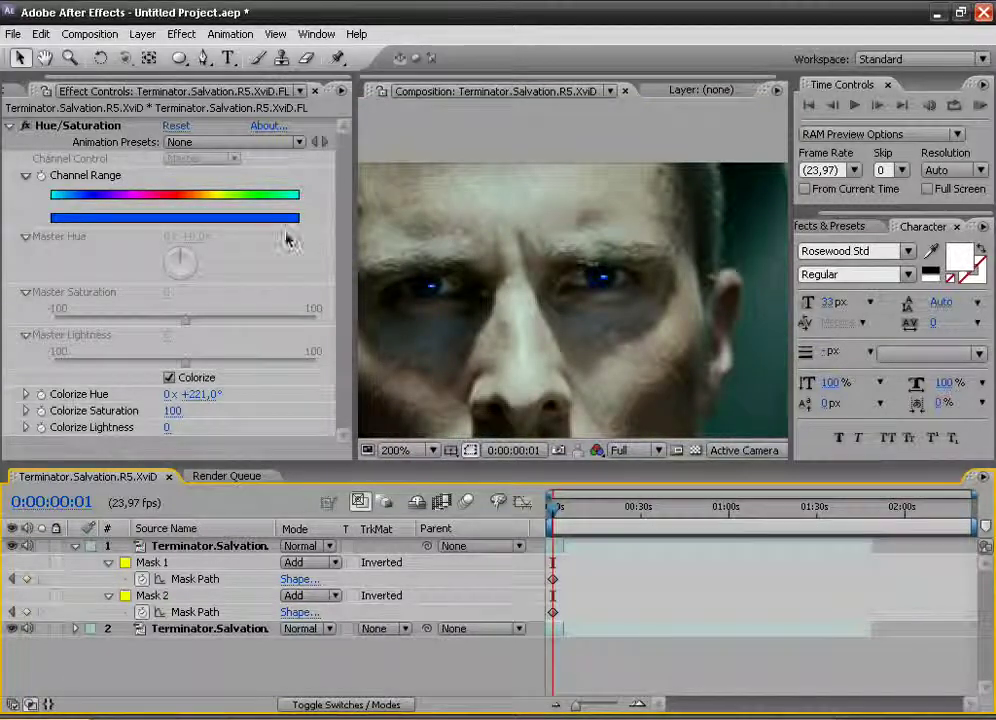
{"action": "left_click", "coordinate": [44, 57]}
{"action": "left_click_drag", "start_coordinate": [427, 281], "coordinate": [502, 272]}
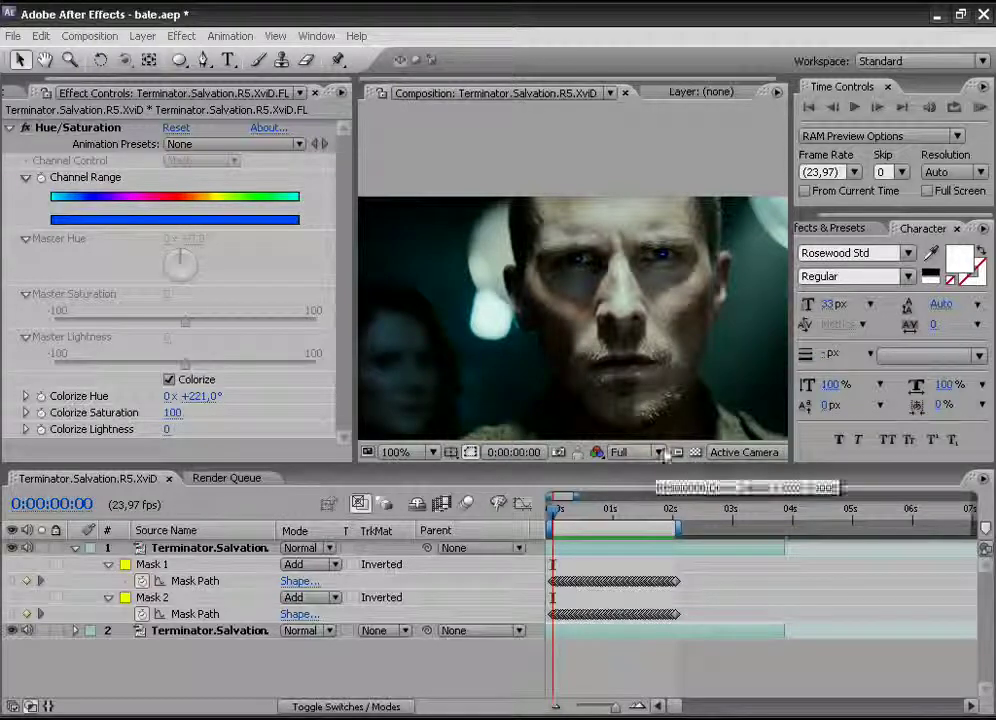
- Play back the keyframed masks, stop at 0:00:01:07 and examine the blue iris edges up close
{"action": "left_click", "coordinate": [852, 112]}
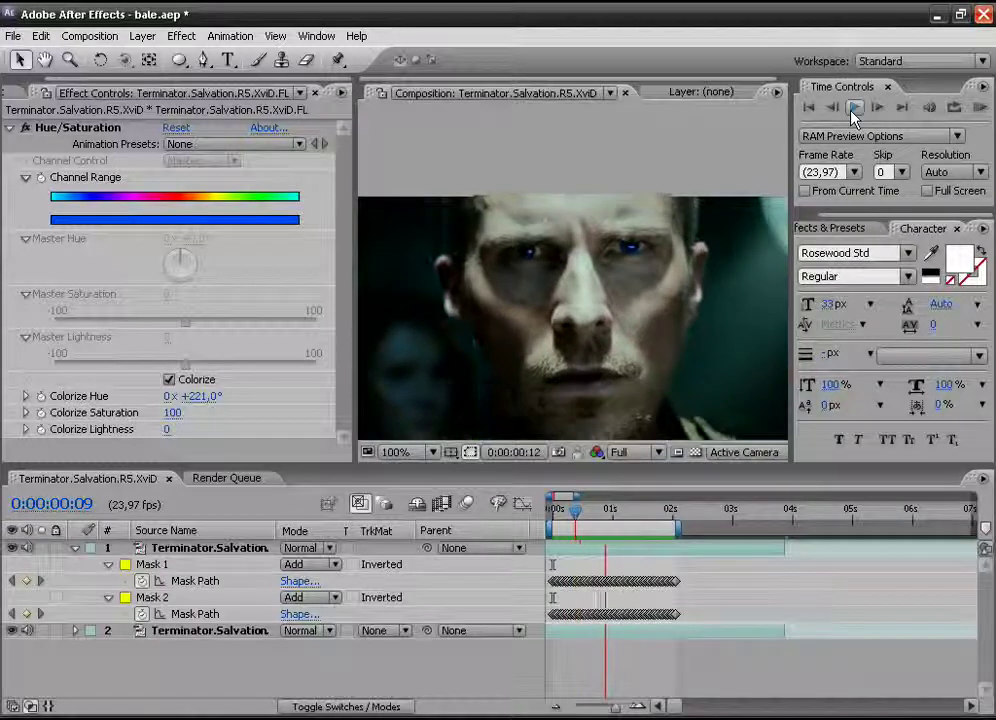
{"action": "left_click", "coordinate": [852, 111]}
{"action": "key", "text": "period"}
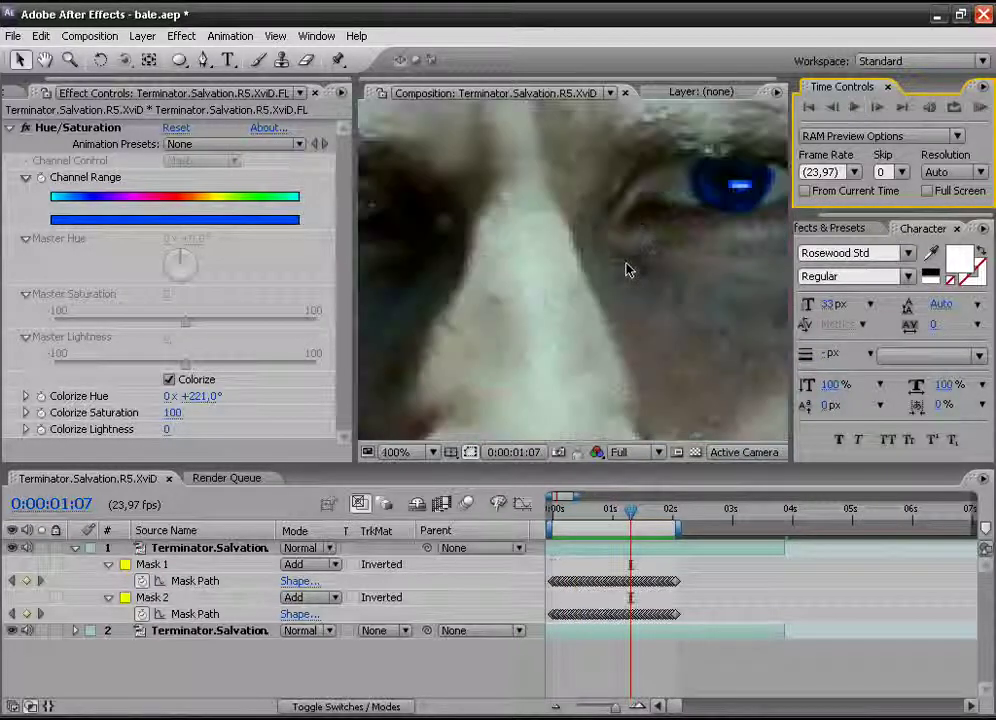
- Select Mask 1 and Mask 2 together and set their Mask Feather to 3 pixels
{"action": "left_click", "coordinate": [148, 565]}
{"action": "left_click", "coordinate": [176, 598], "text": "shift"}
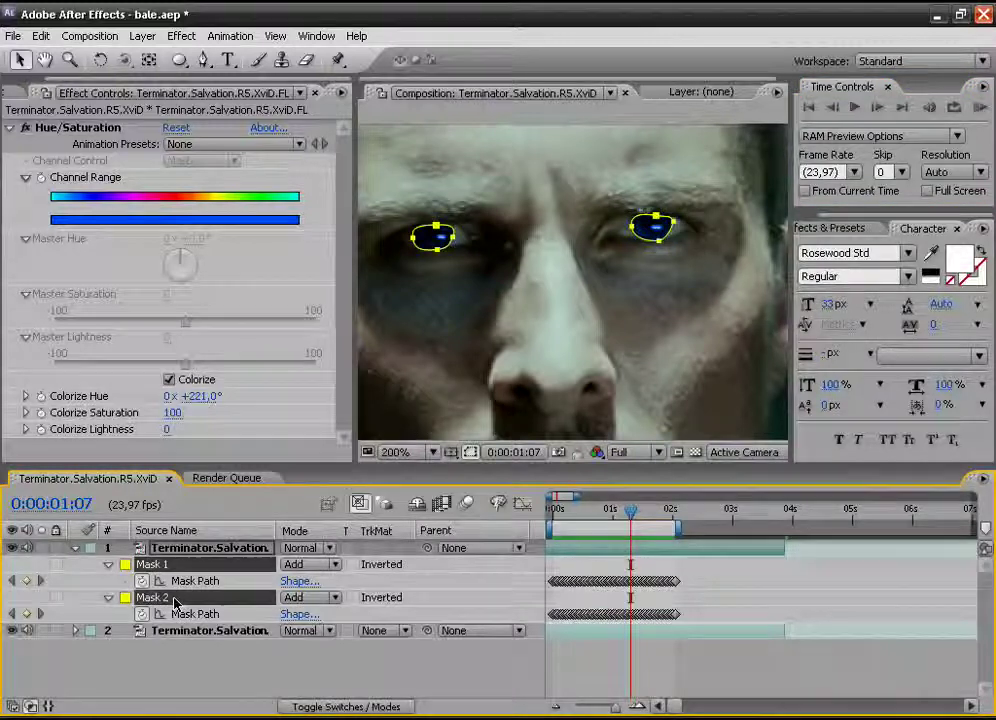
{"action": "key", "text": "f"}
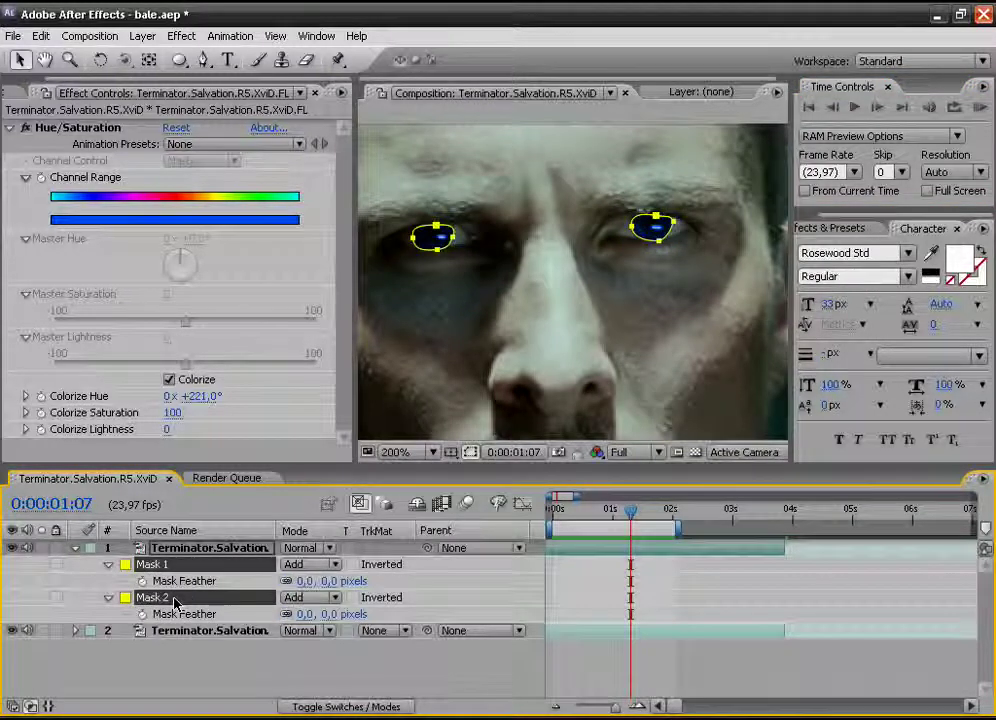
{"action": "left_click", "coordinate": [331, 581]}
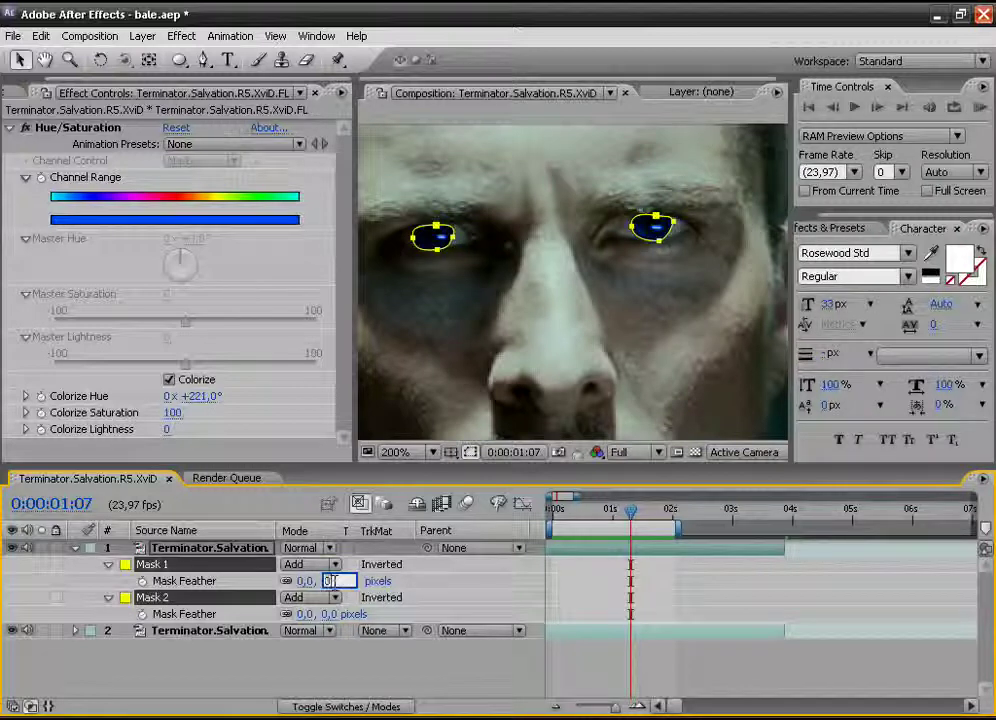
{"action": "type", "text": "3"}
{"action": "key", "text": "Return"}
{"action": "left_click", "coordinate": [345, 671]}
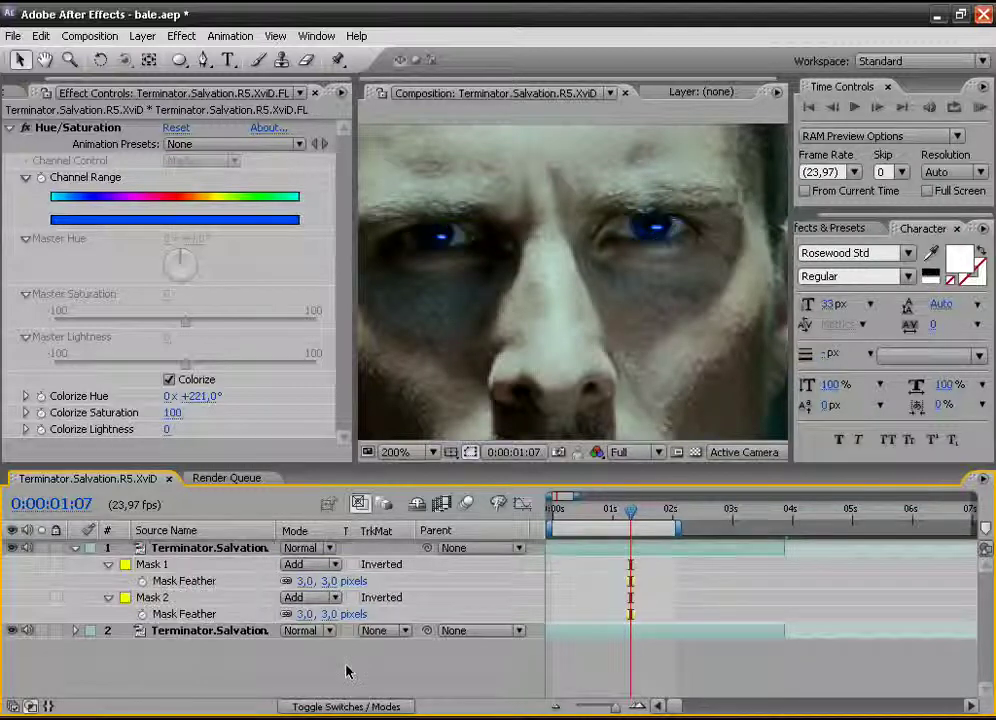
- Examine the feathered blue irises close up and at 100%, and move the current time to 0:00:01:01
{"action": "scroll", "coordinate": [578, 267], "scroll_direction": "up", "scroll_amount": 2}
{"action": "scroll", "coordinate": [578, 267], "scroll_direction": "down", "scroll_amount": 2}
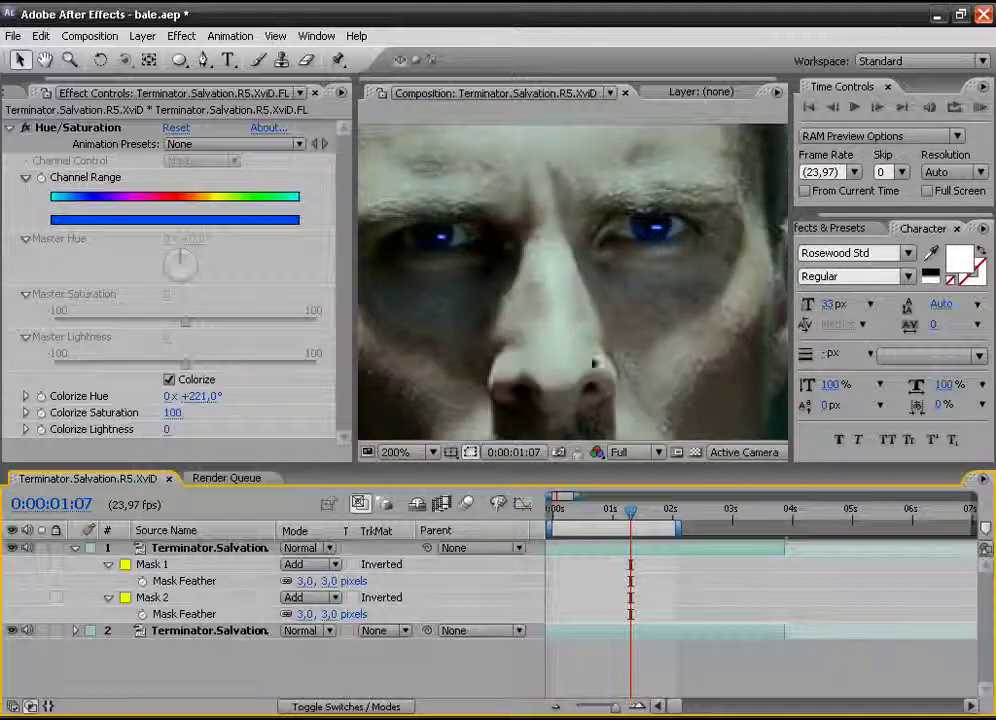
{"action": "scroll", "coordinate": [594, 363], "scroll_direction": "down", "scroll_amount": 2}
{"action": "left_click_drag", "start_coordinate": [631, 510], "coordinate": [614, 513]}
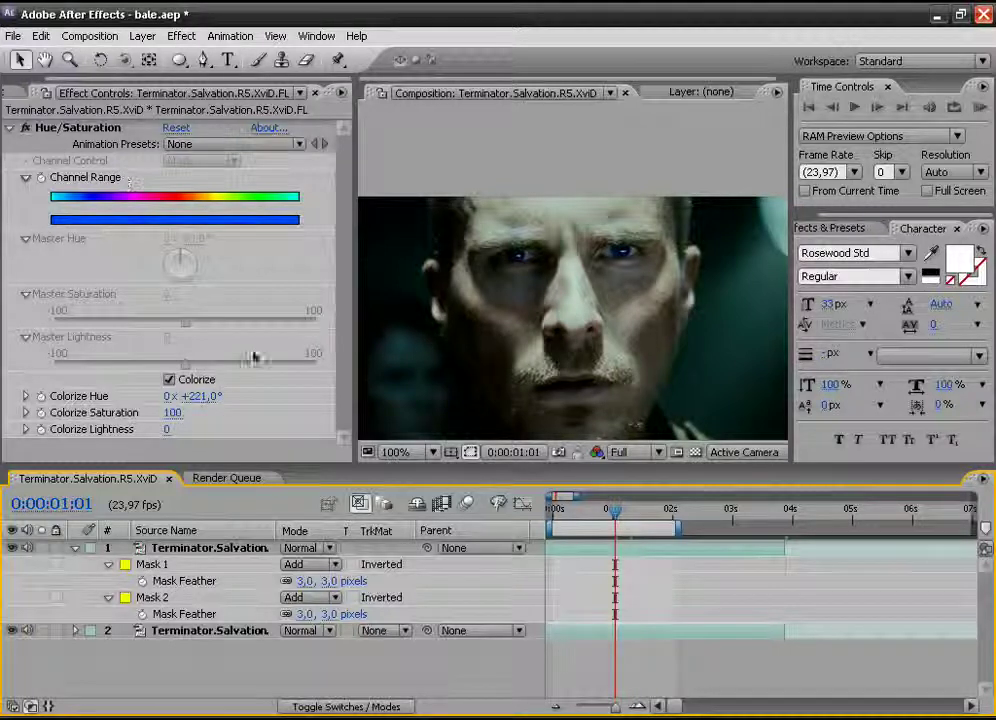
- Try the Screen blending mode on the masked top layer and return it to Normal
{"action": "left_click", "coordinate": [294, 553]}
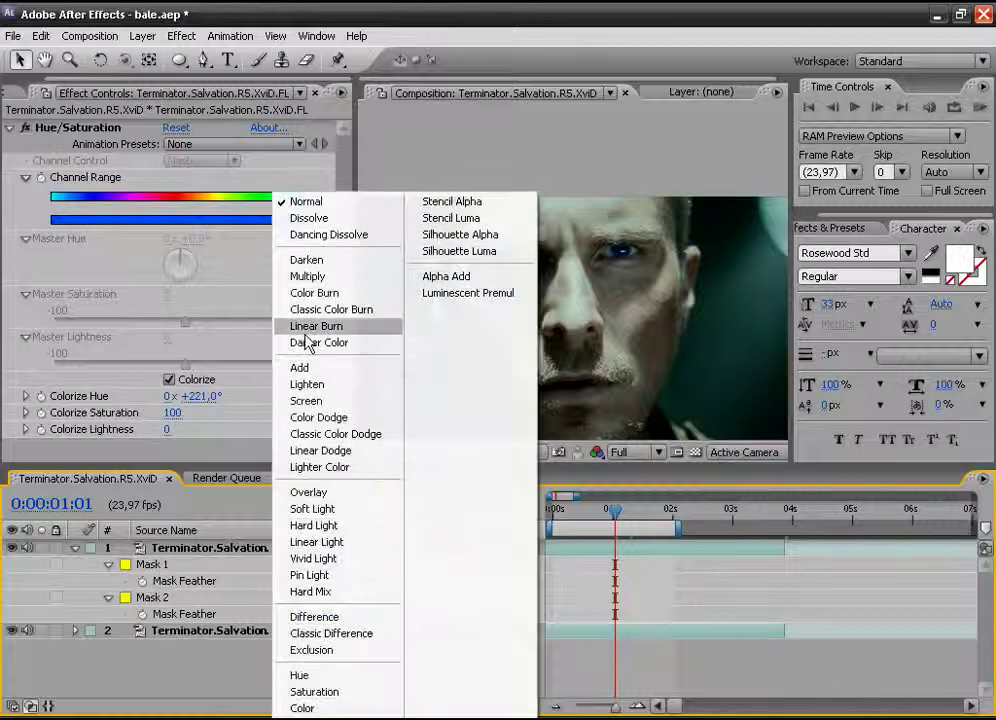
{"action": "left_click", "coordinate": [307, 401]}
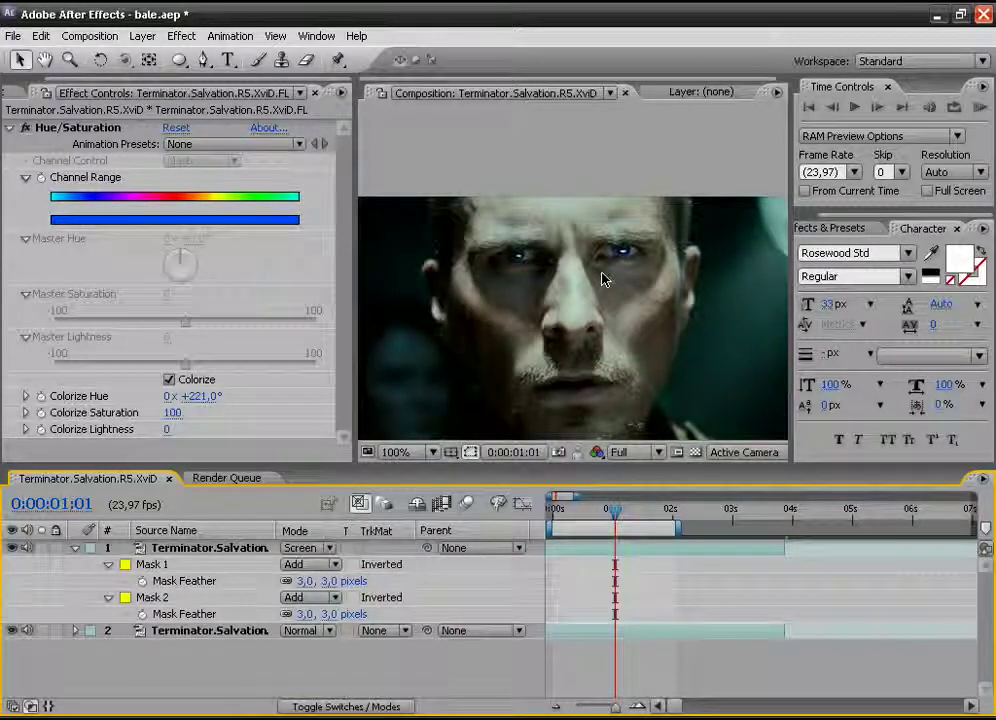
{"action": "left_click", "coordinate": [302, 548]}
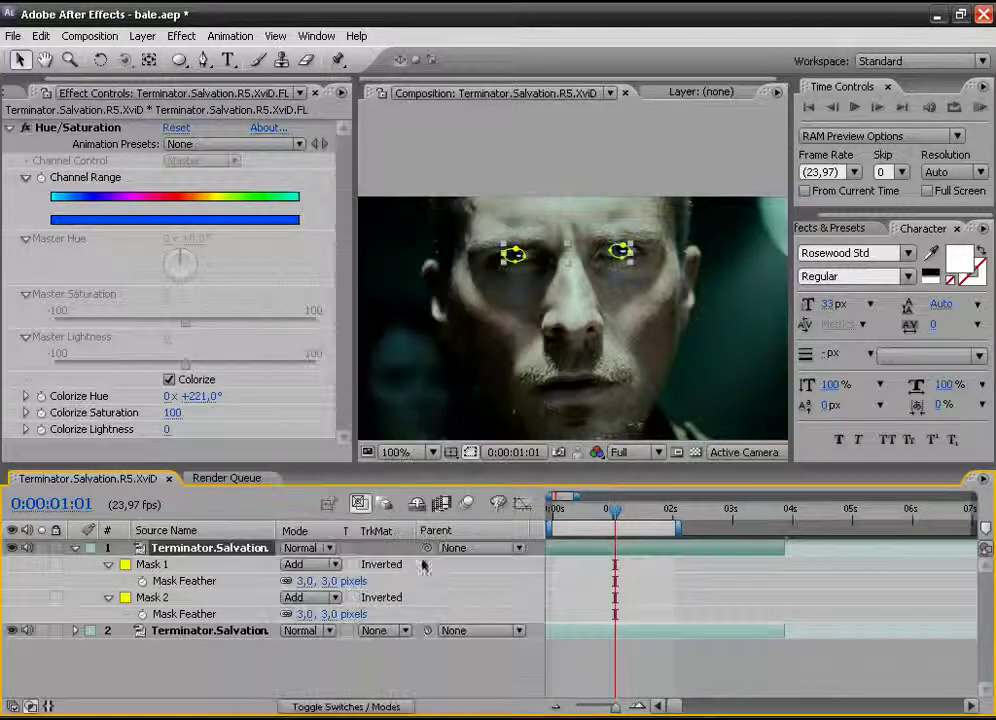
{"action": "left_click", "coordinate": [424, 673]}
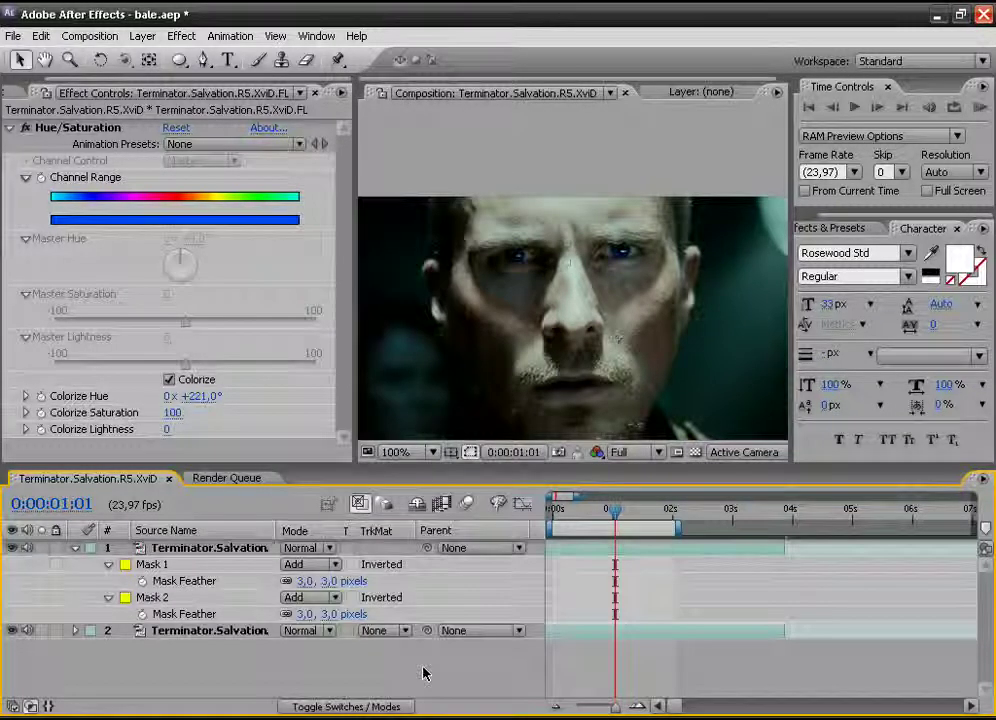